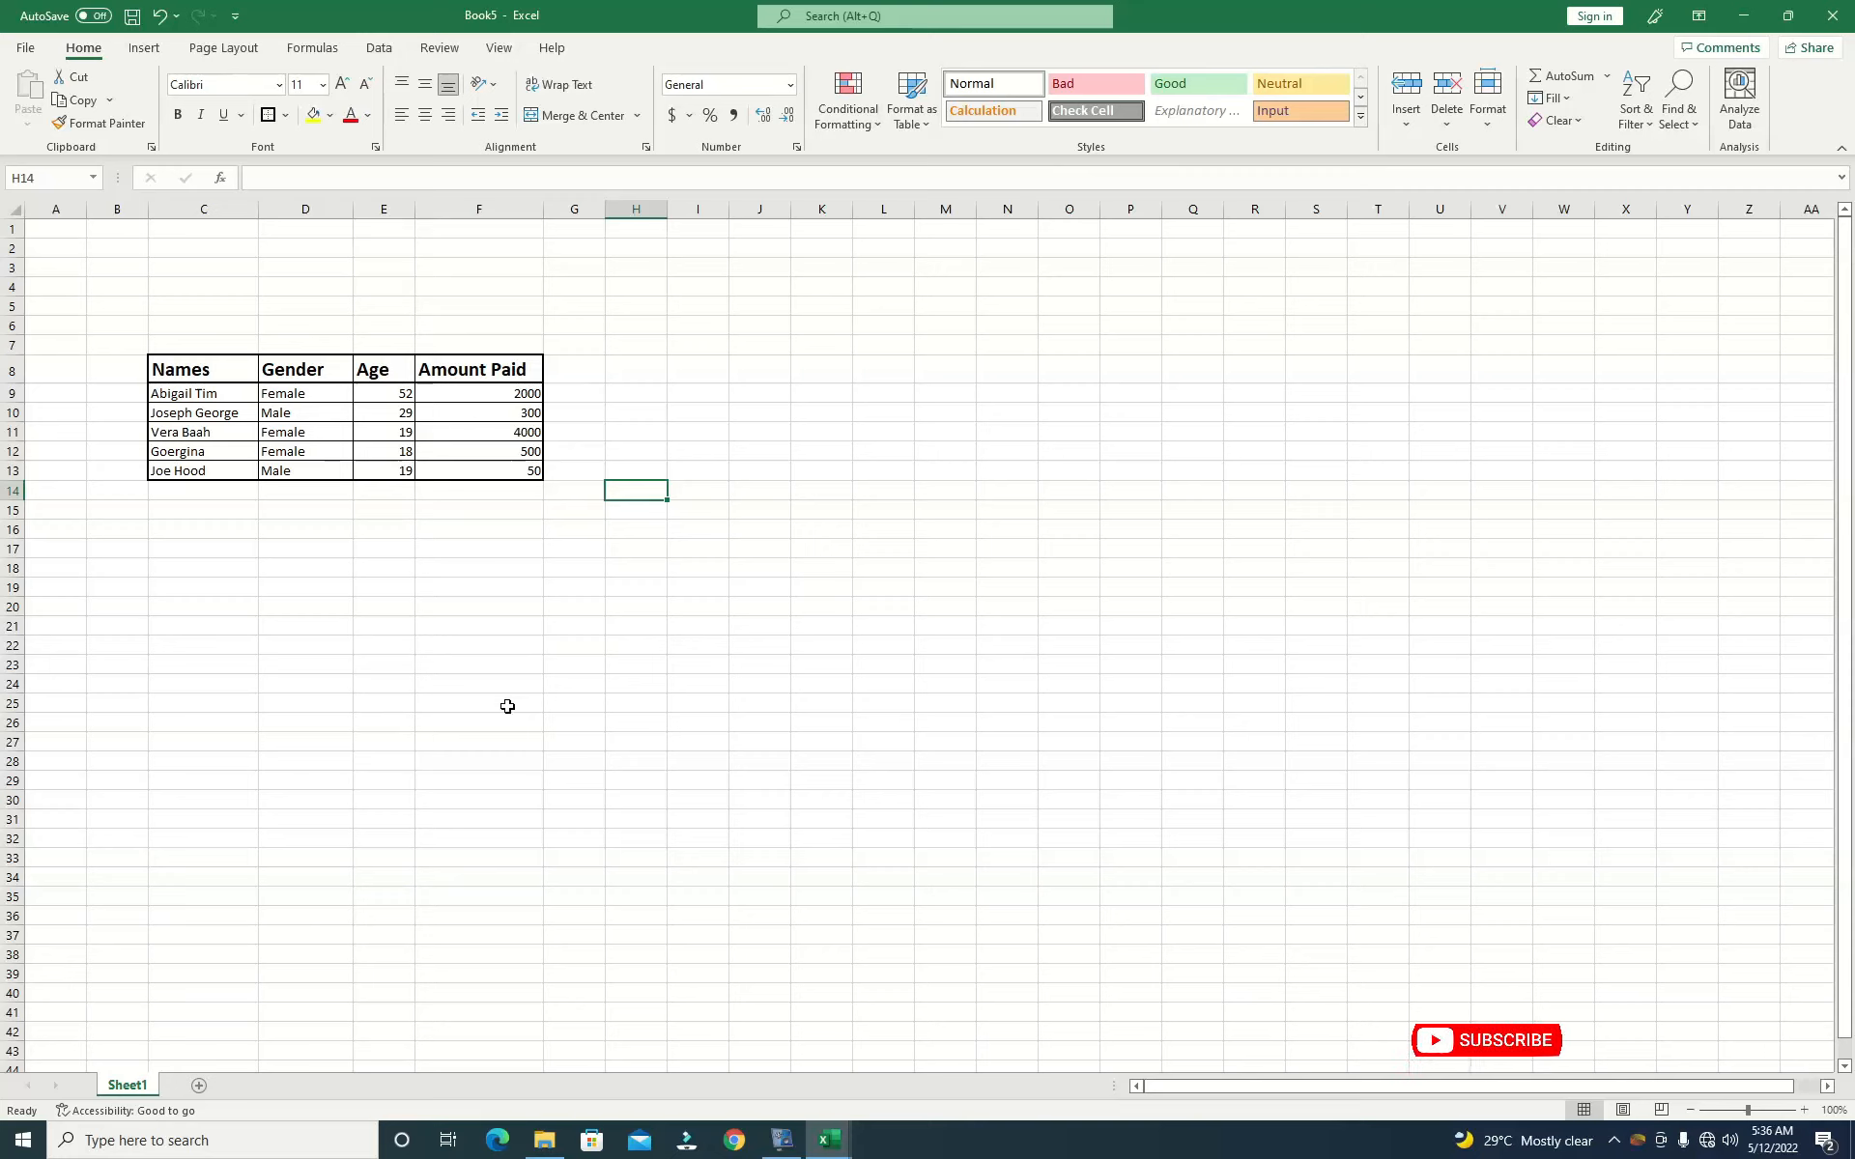
- Apply the dollar Accounting number format to the Amount Paid values in F9:F13
{"action": "left_click", "coordinate": [462, 585]}
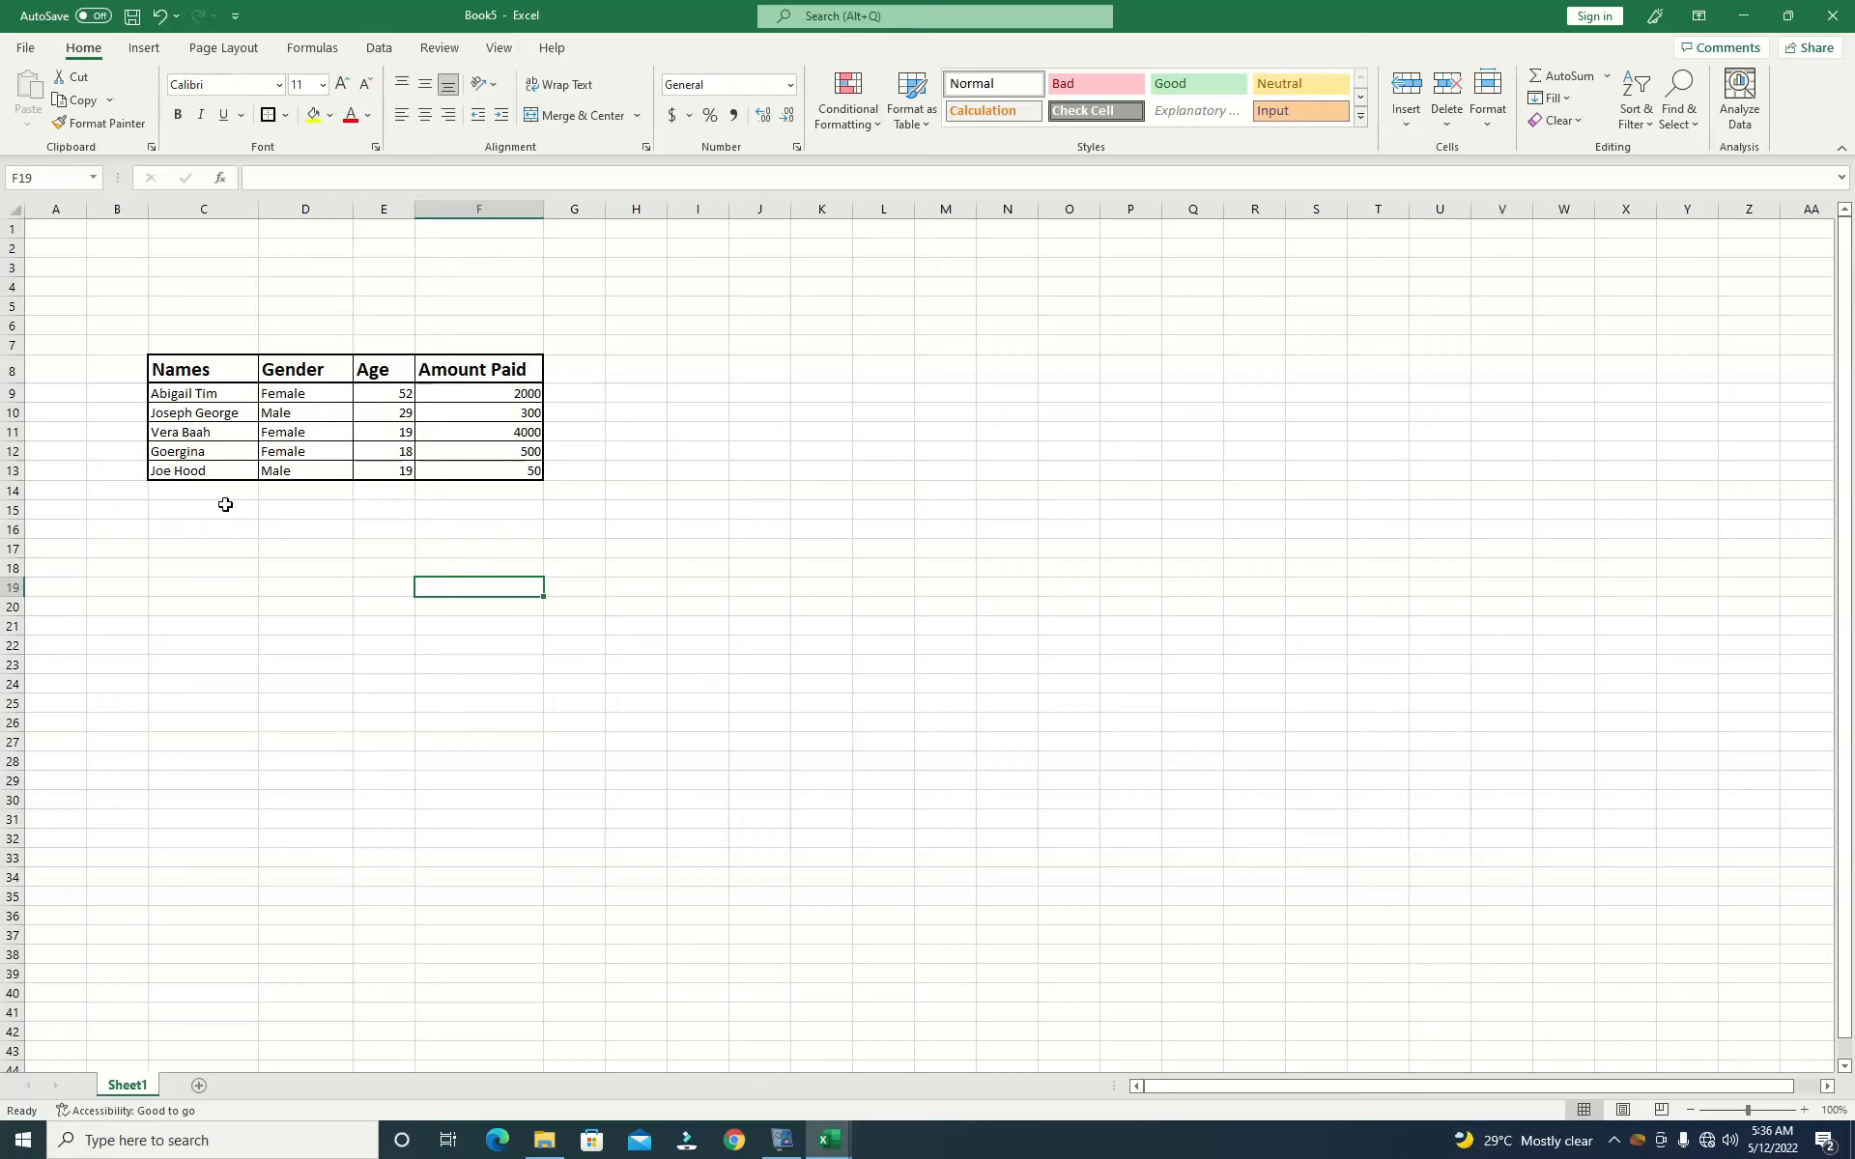
{"action": "left_click_drag", "start_coordinate": [164, 373], "coordinate": [479, 491]}
{"action": "left_click", "coordinate": [467, 565]}
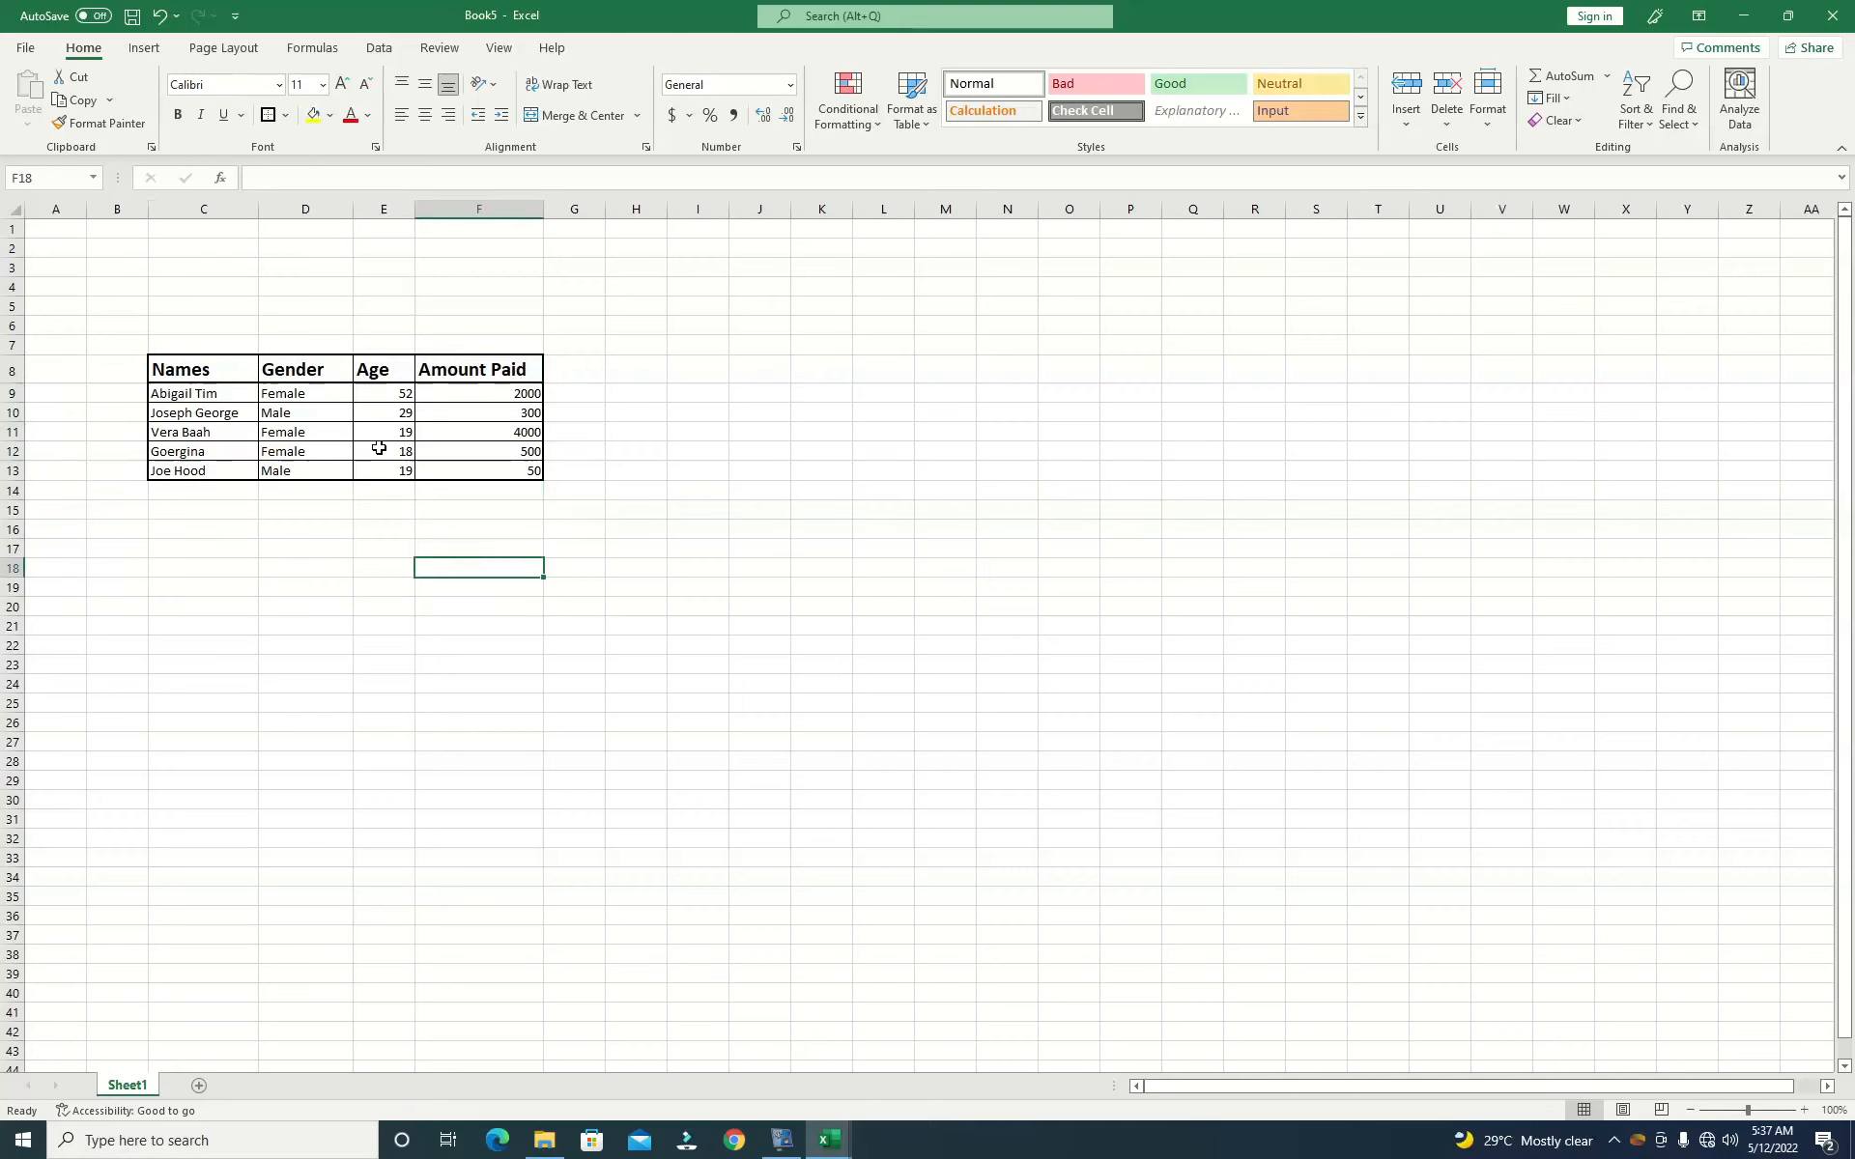
{"action": "left_click_drag", "start_coordinate": [486, 396], "coordinate": [489, 461]}
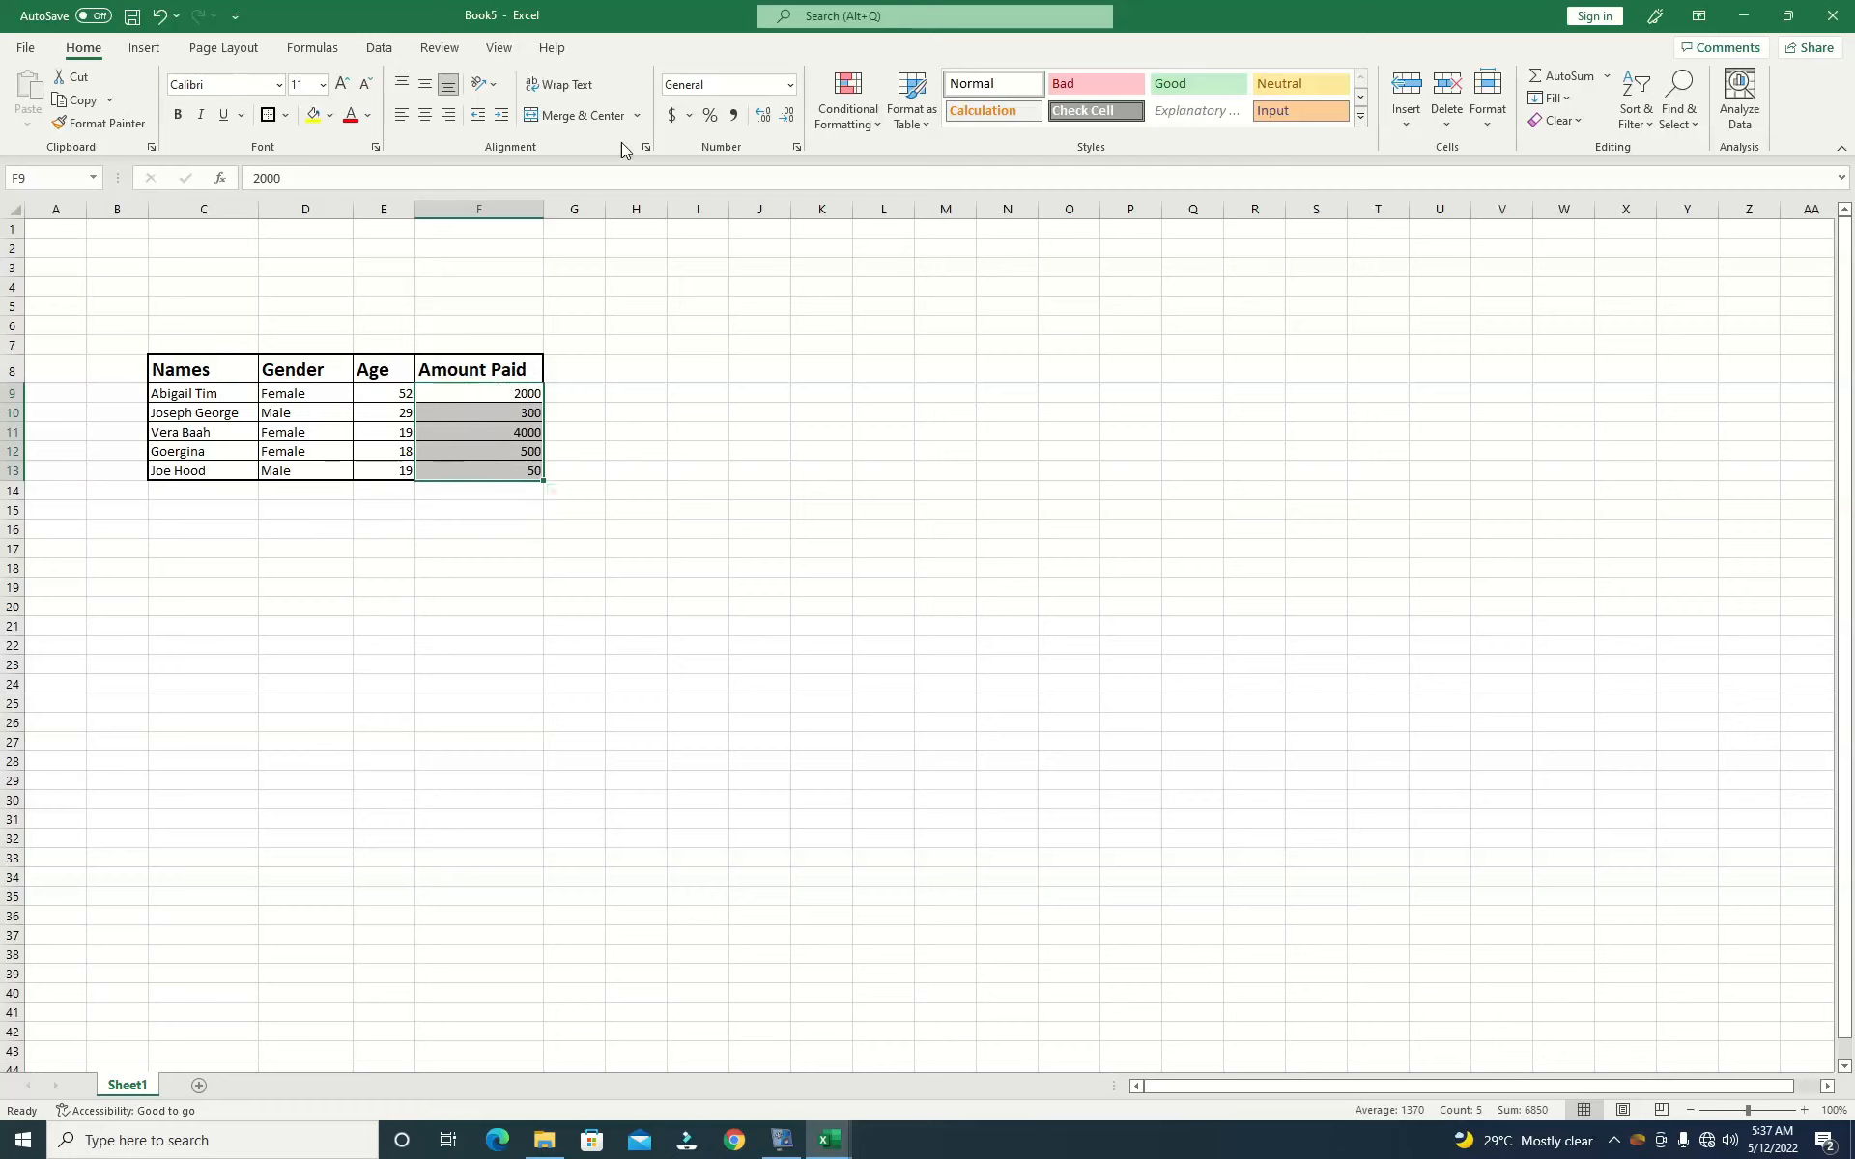
{"action": "left_click", "coordinate": [669, 115]}
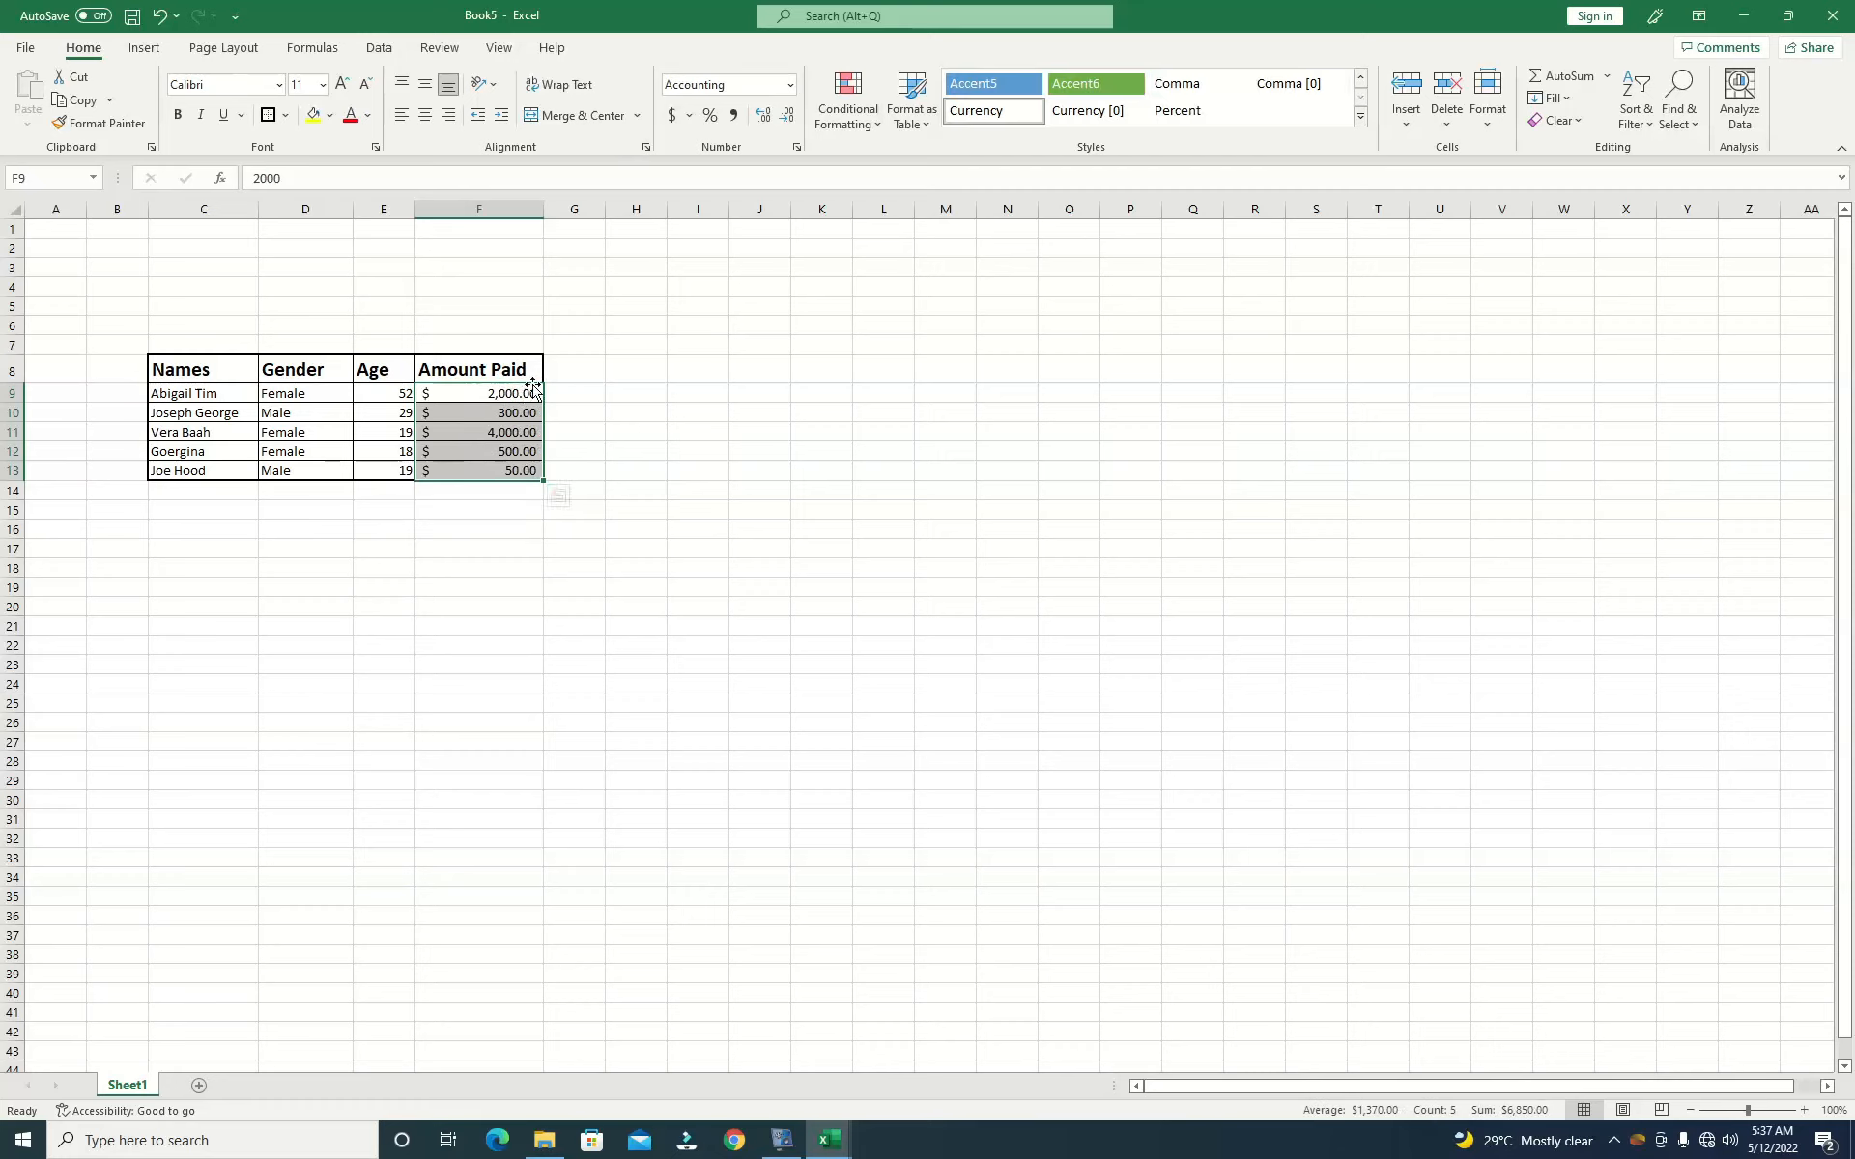
{"action": "left_click", "coordinate": [380, 406]}
{"action": "left_click_drag", "start_coordinate": [377, 393], "coordinate": [382, 490]}
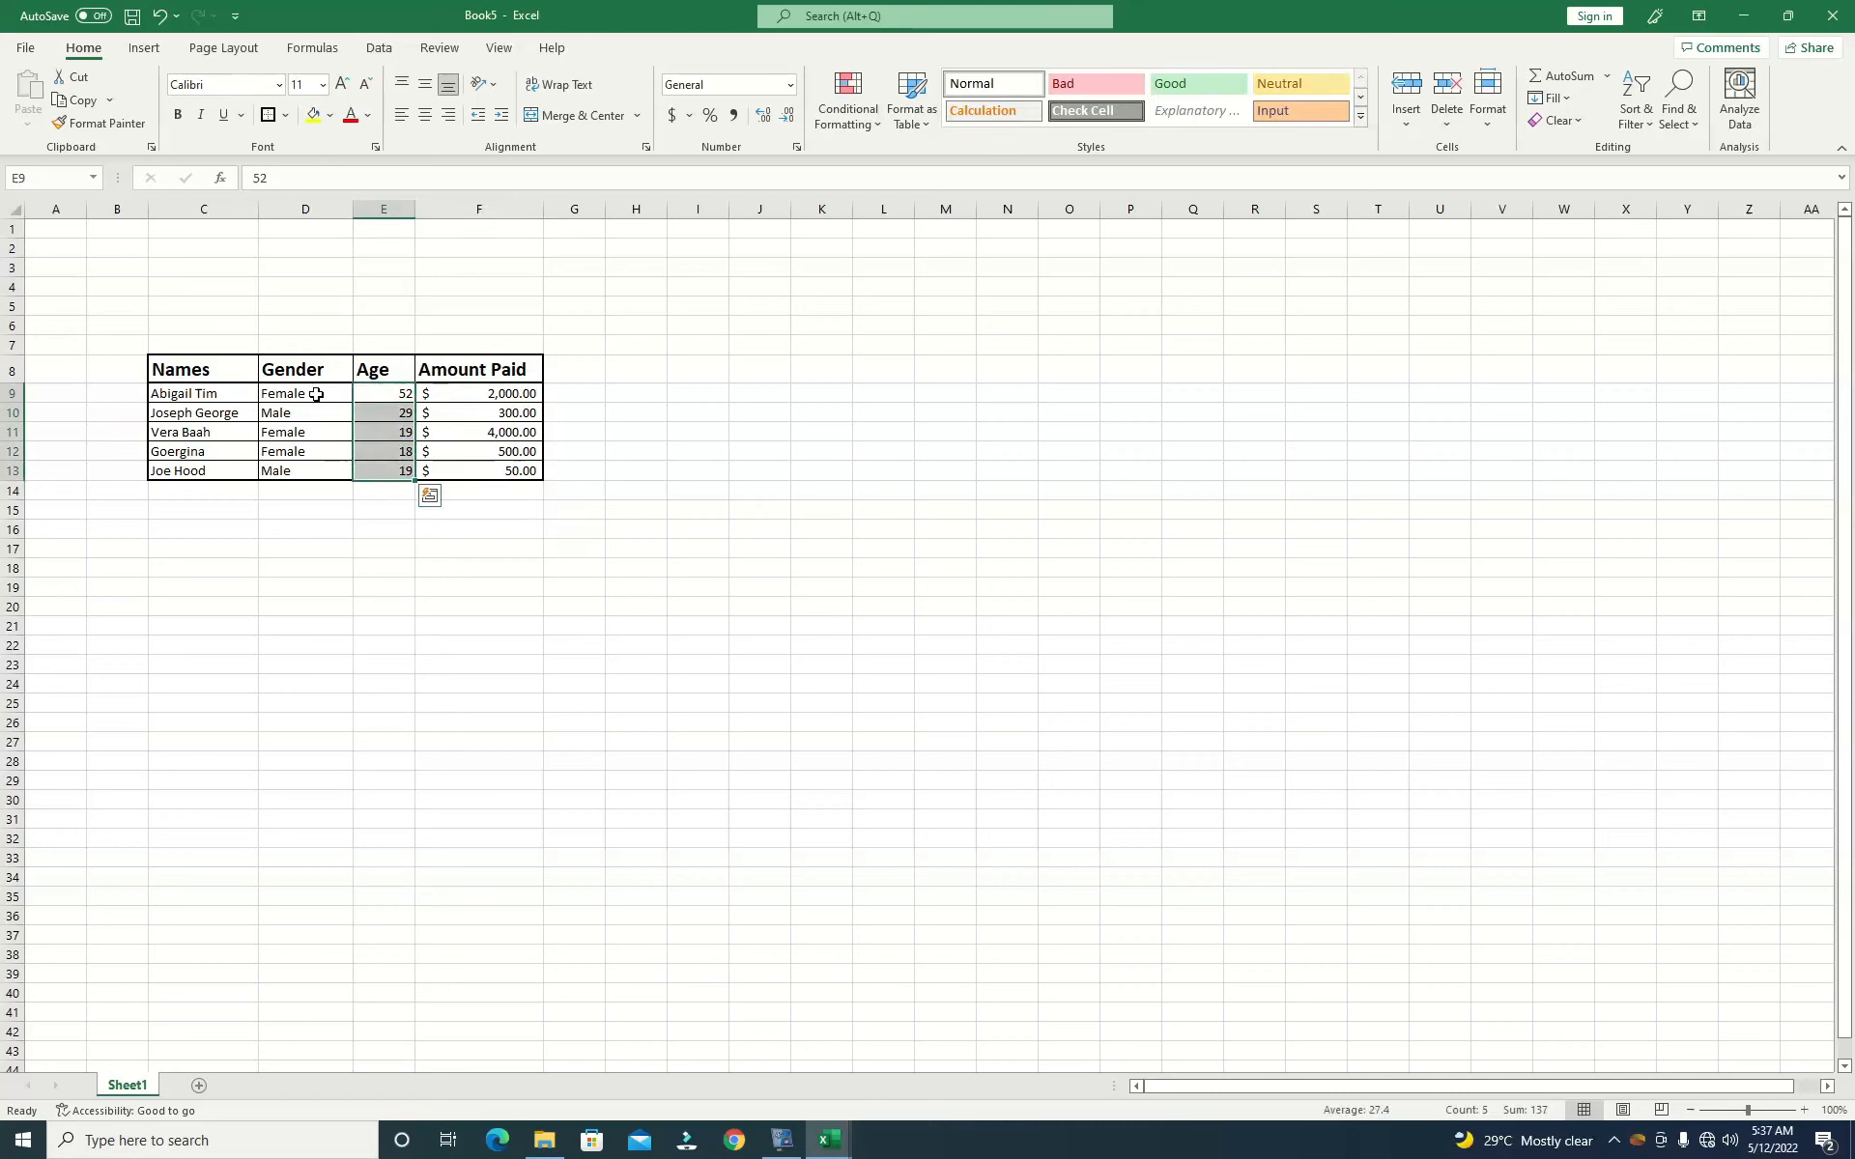
{"action": "left_click_drag", "start_coordinate": [319, 397], "coordinate": [305, 490]}
{"action": "left_click_drag", "start_coordinate": [198, 375], "coordinate": [212, 443]}
{"action": "left_click", "coordinate": [298, 409]}
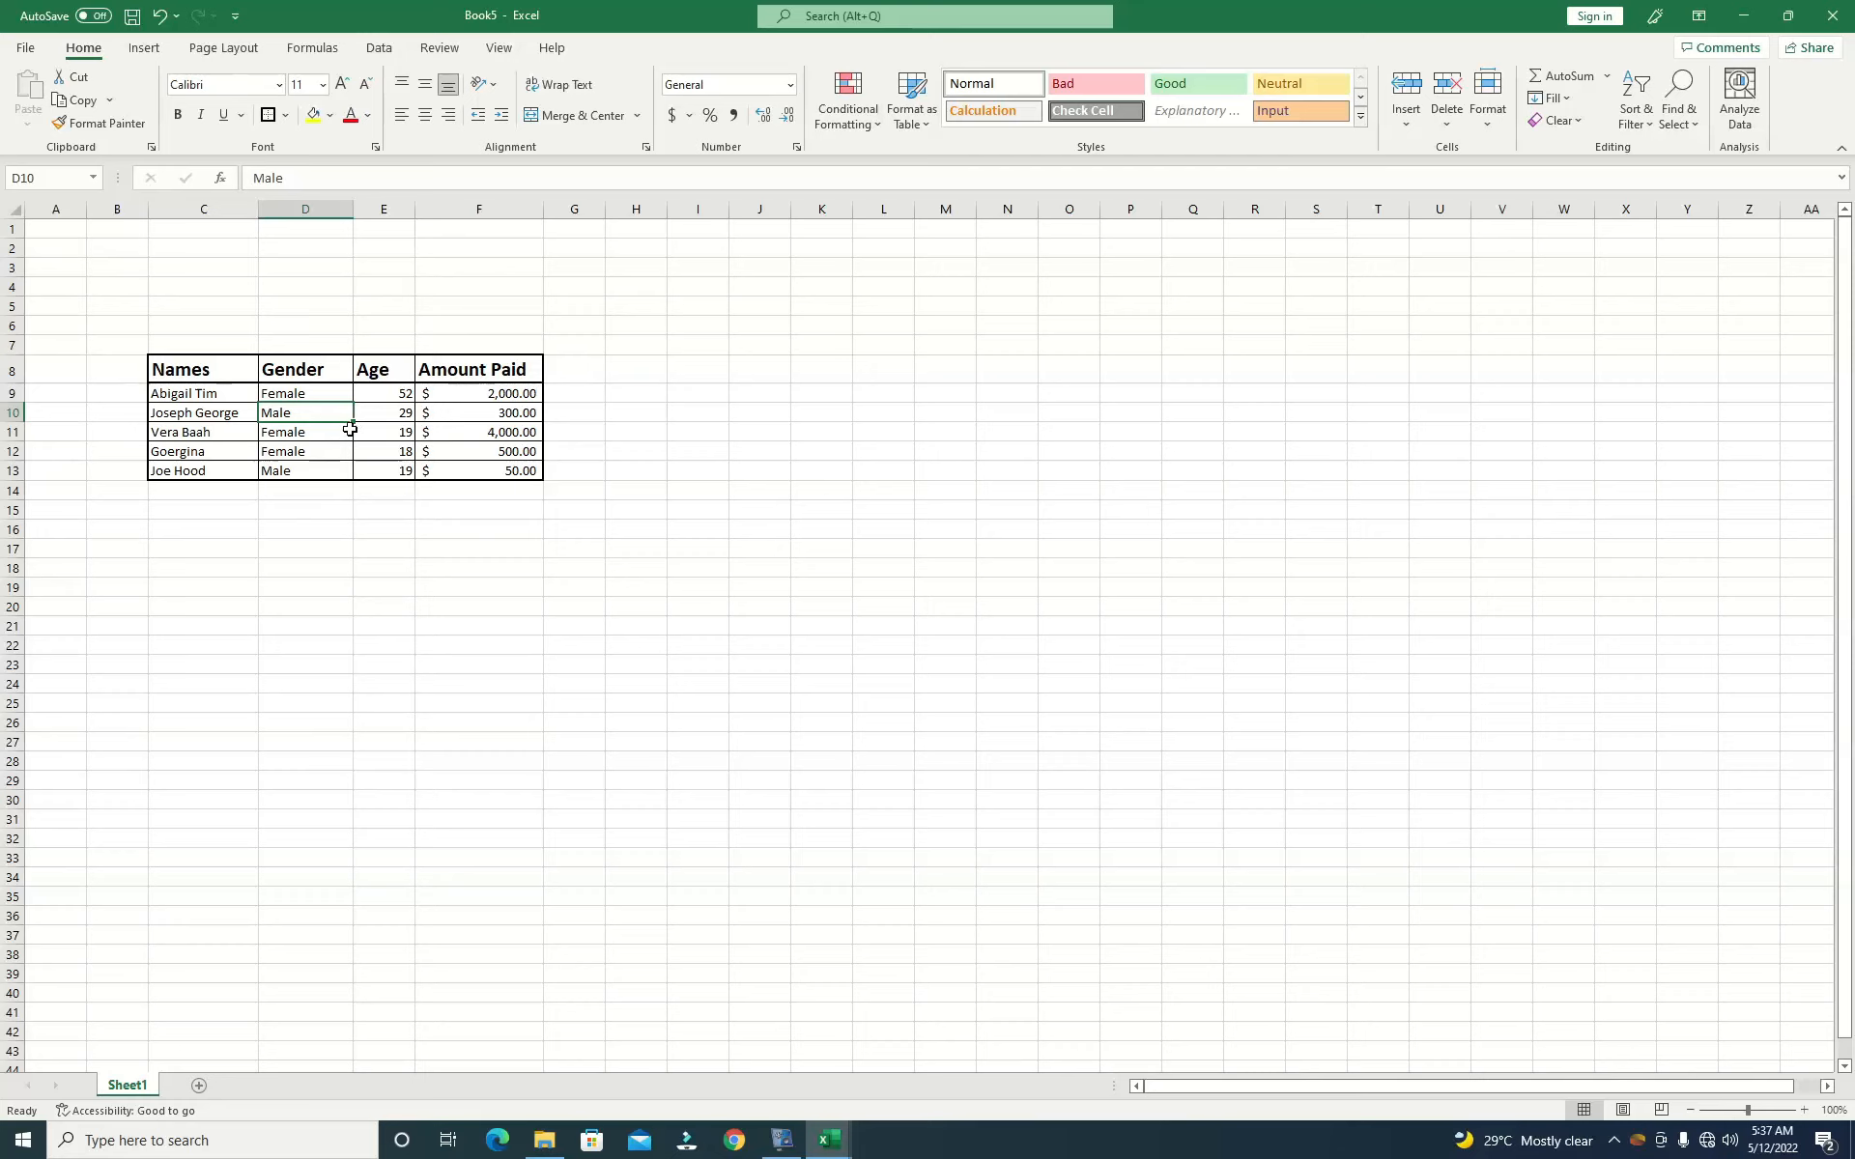
{"action": "left_click", "coordinate": [654, 390]}
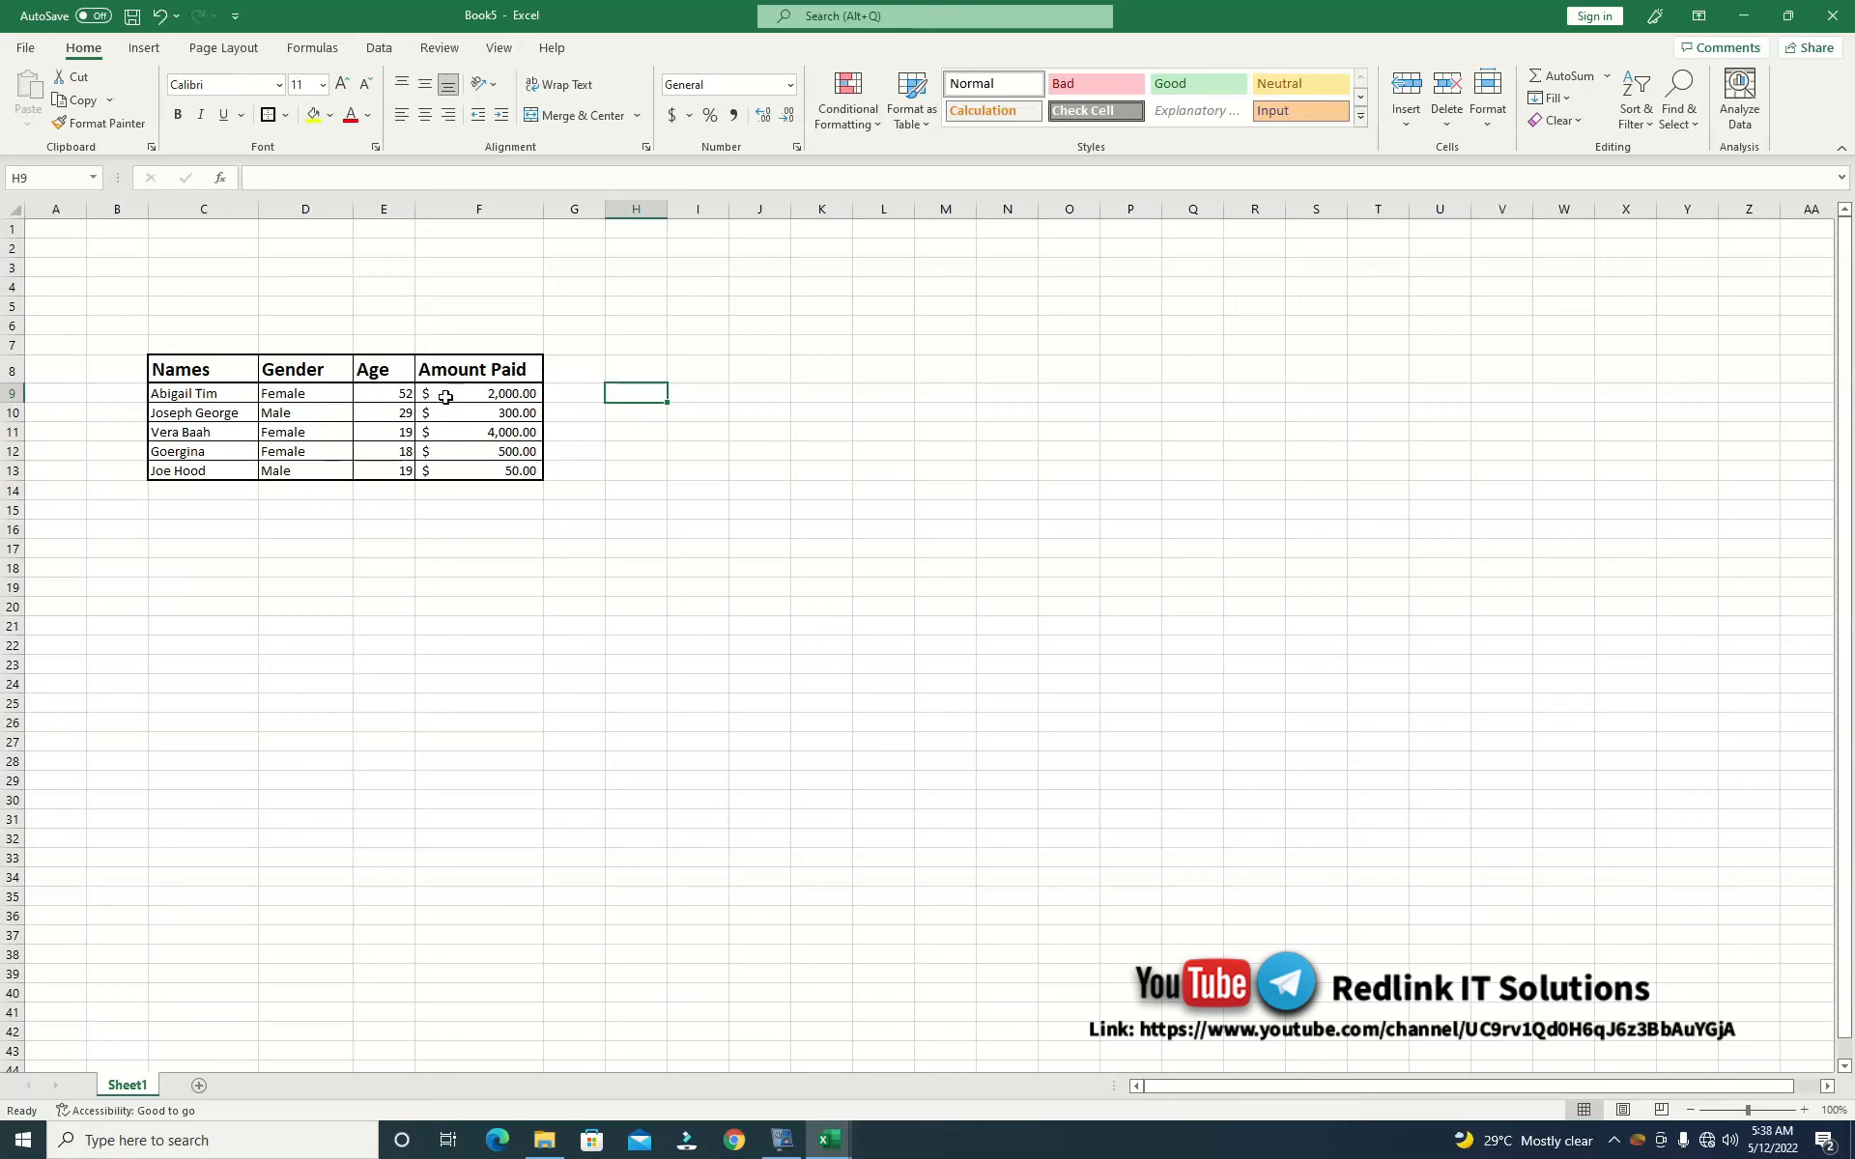
- Turn off the Locked protection attribute for the Amount Paid cells F9:F13
{"action": "left_click_drag", "start_coordinate": [441, 393], "coordinate": [448, 467]}
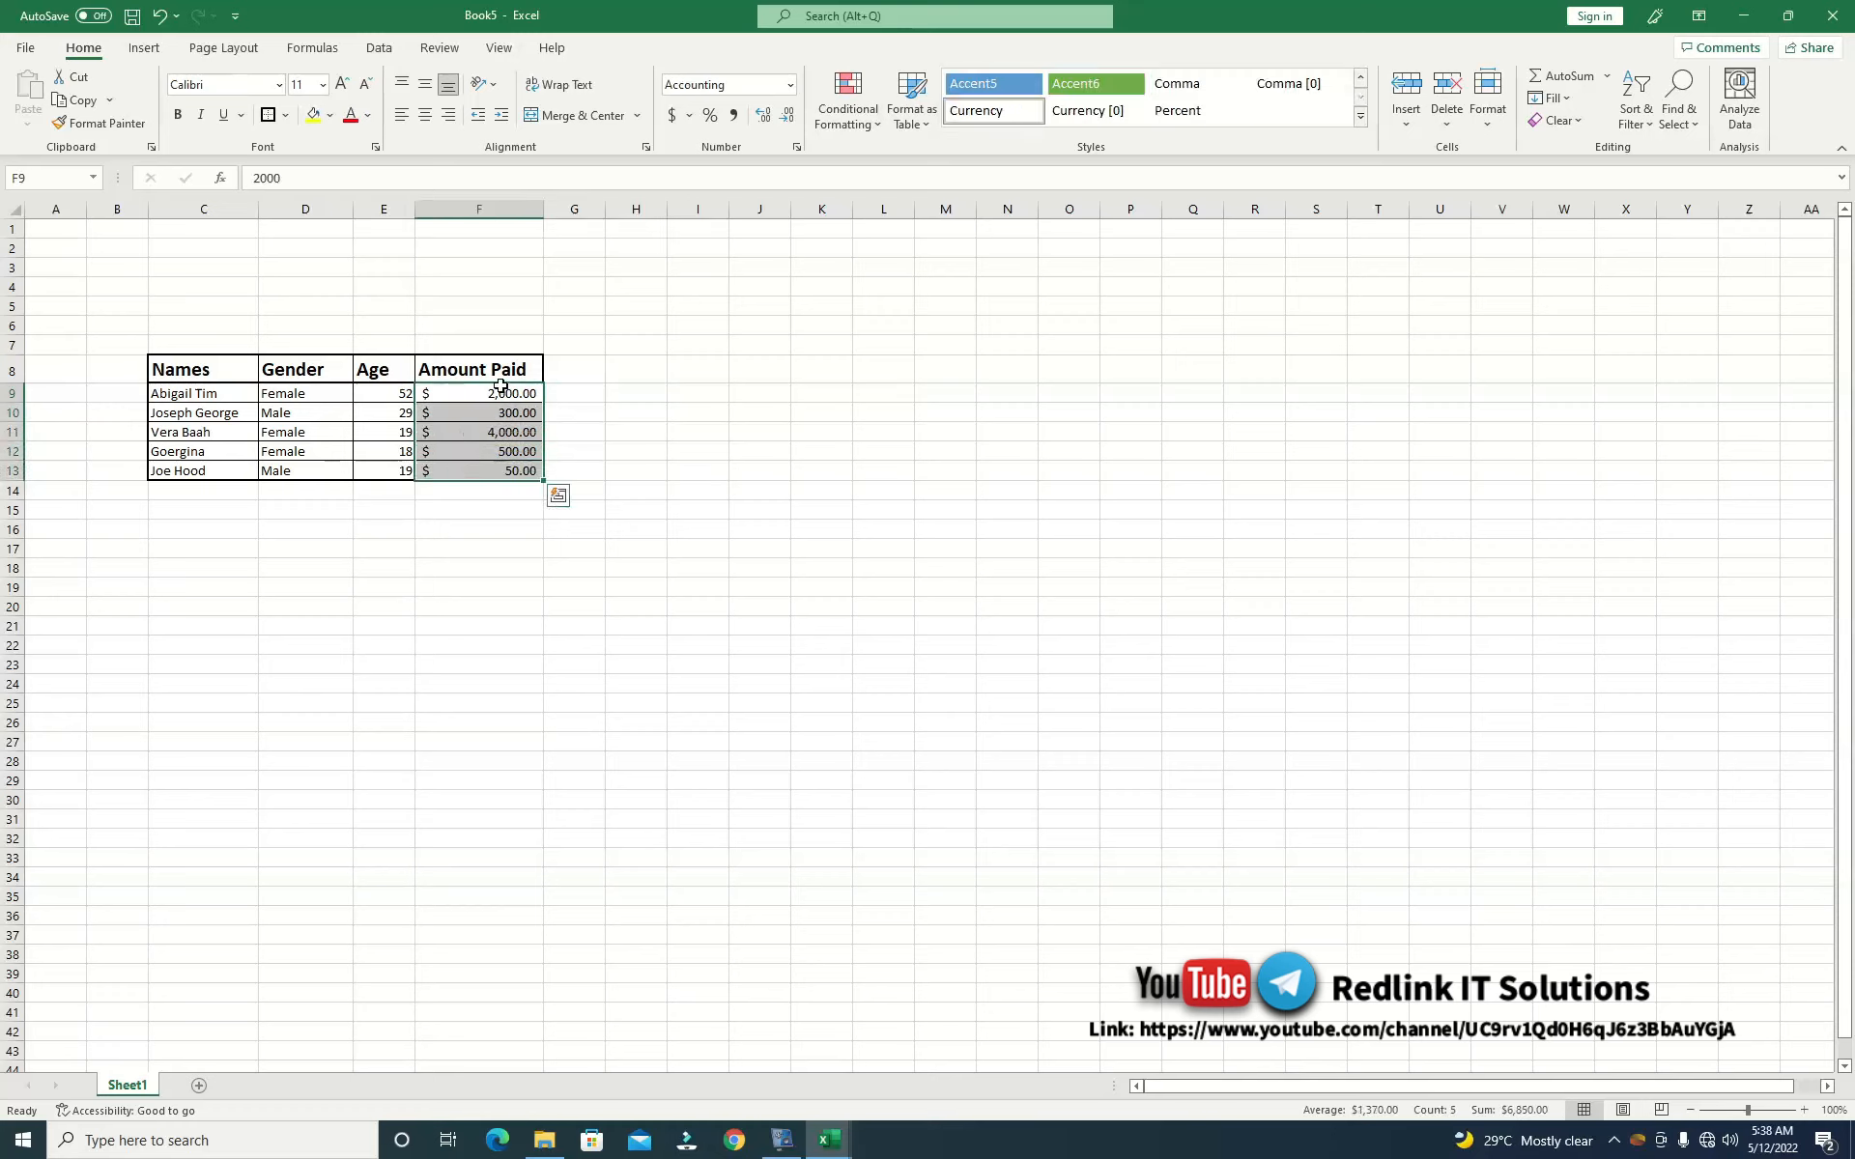
{"action": "right_click", "coordinate": [492, 424]}
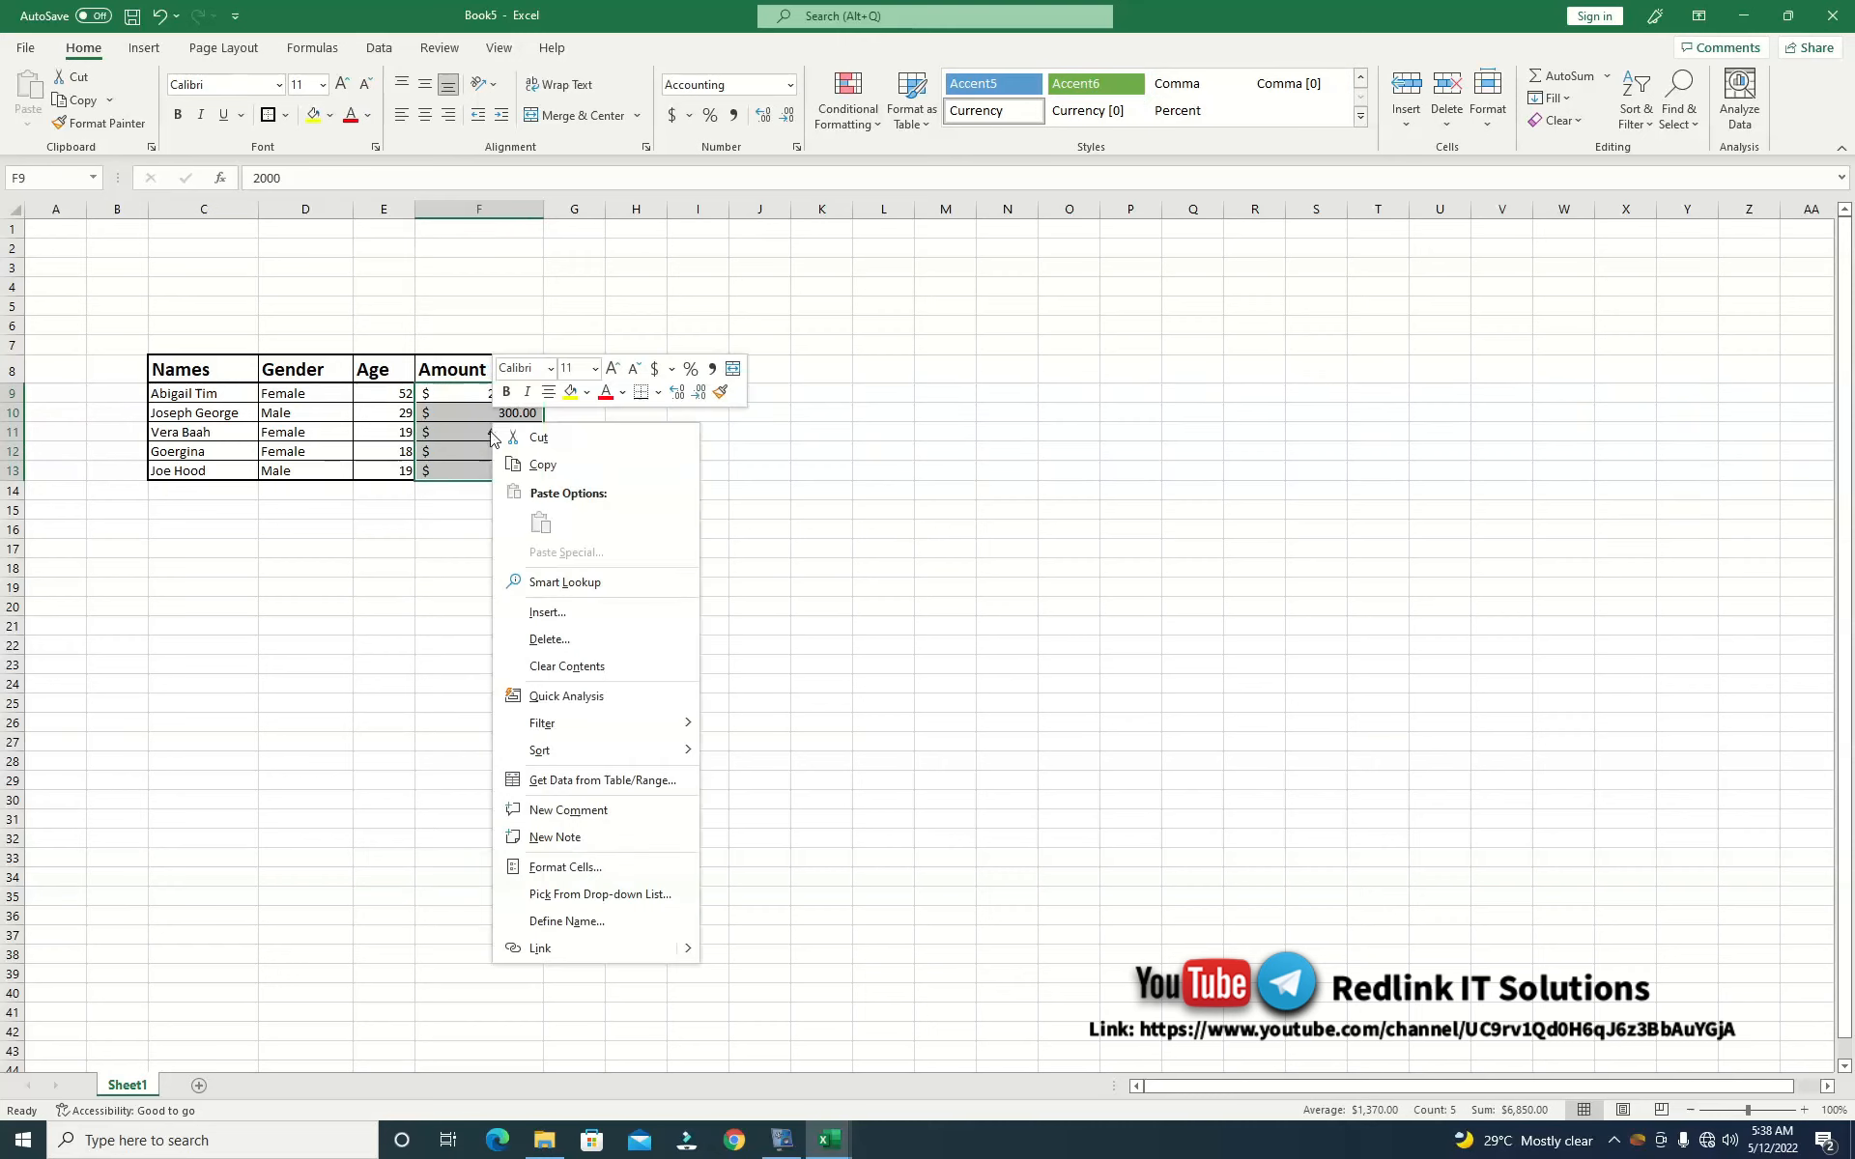
{"action": "left_click", "coordinate": [557, 871]}
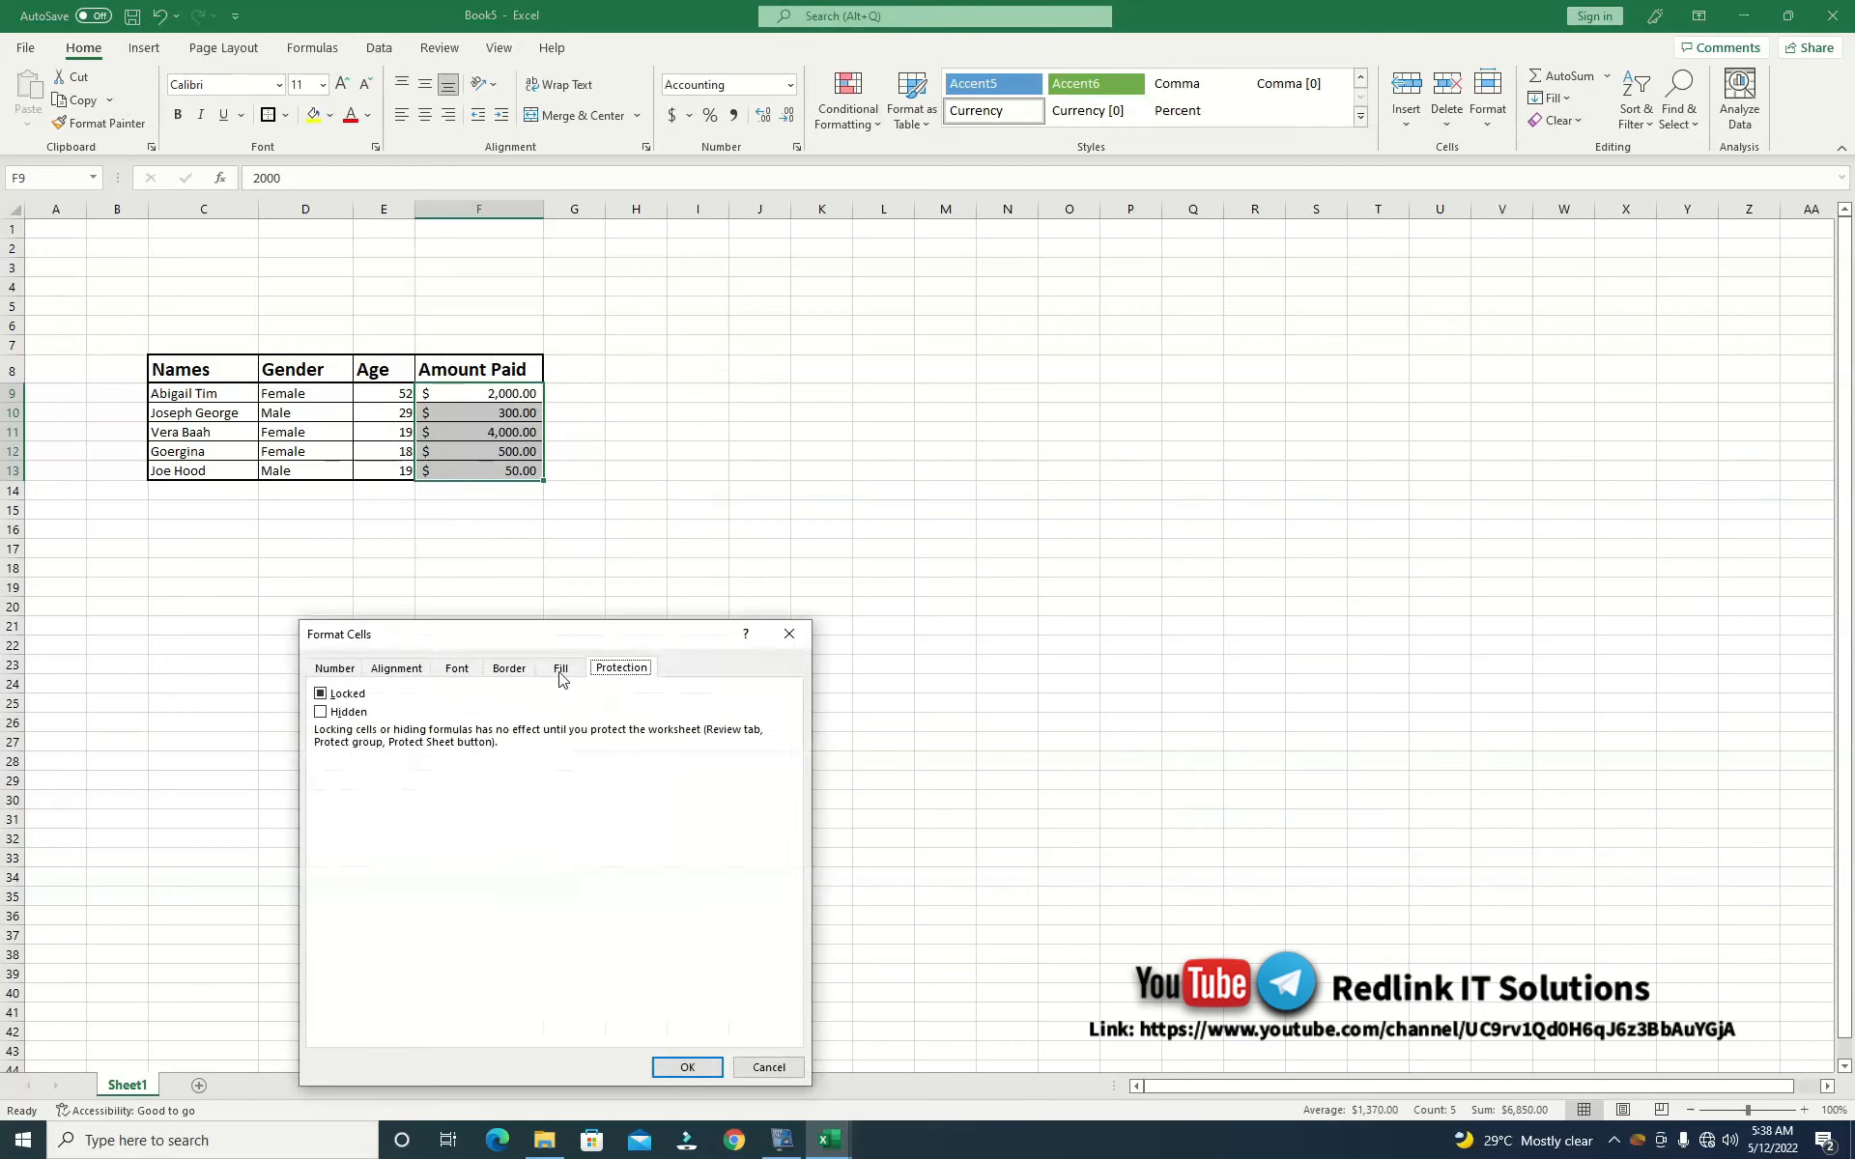
{"action": "left_click", "coordinate": [560, 673]}
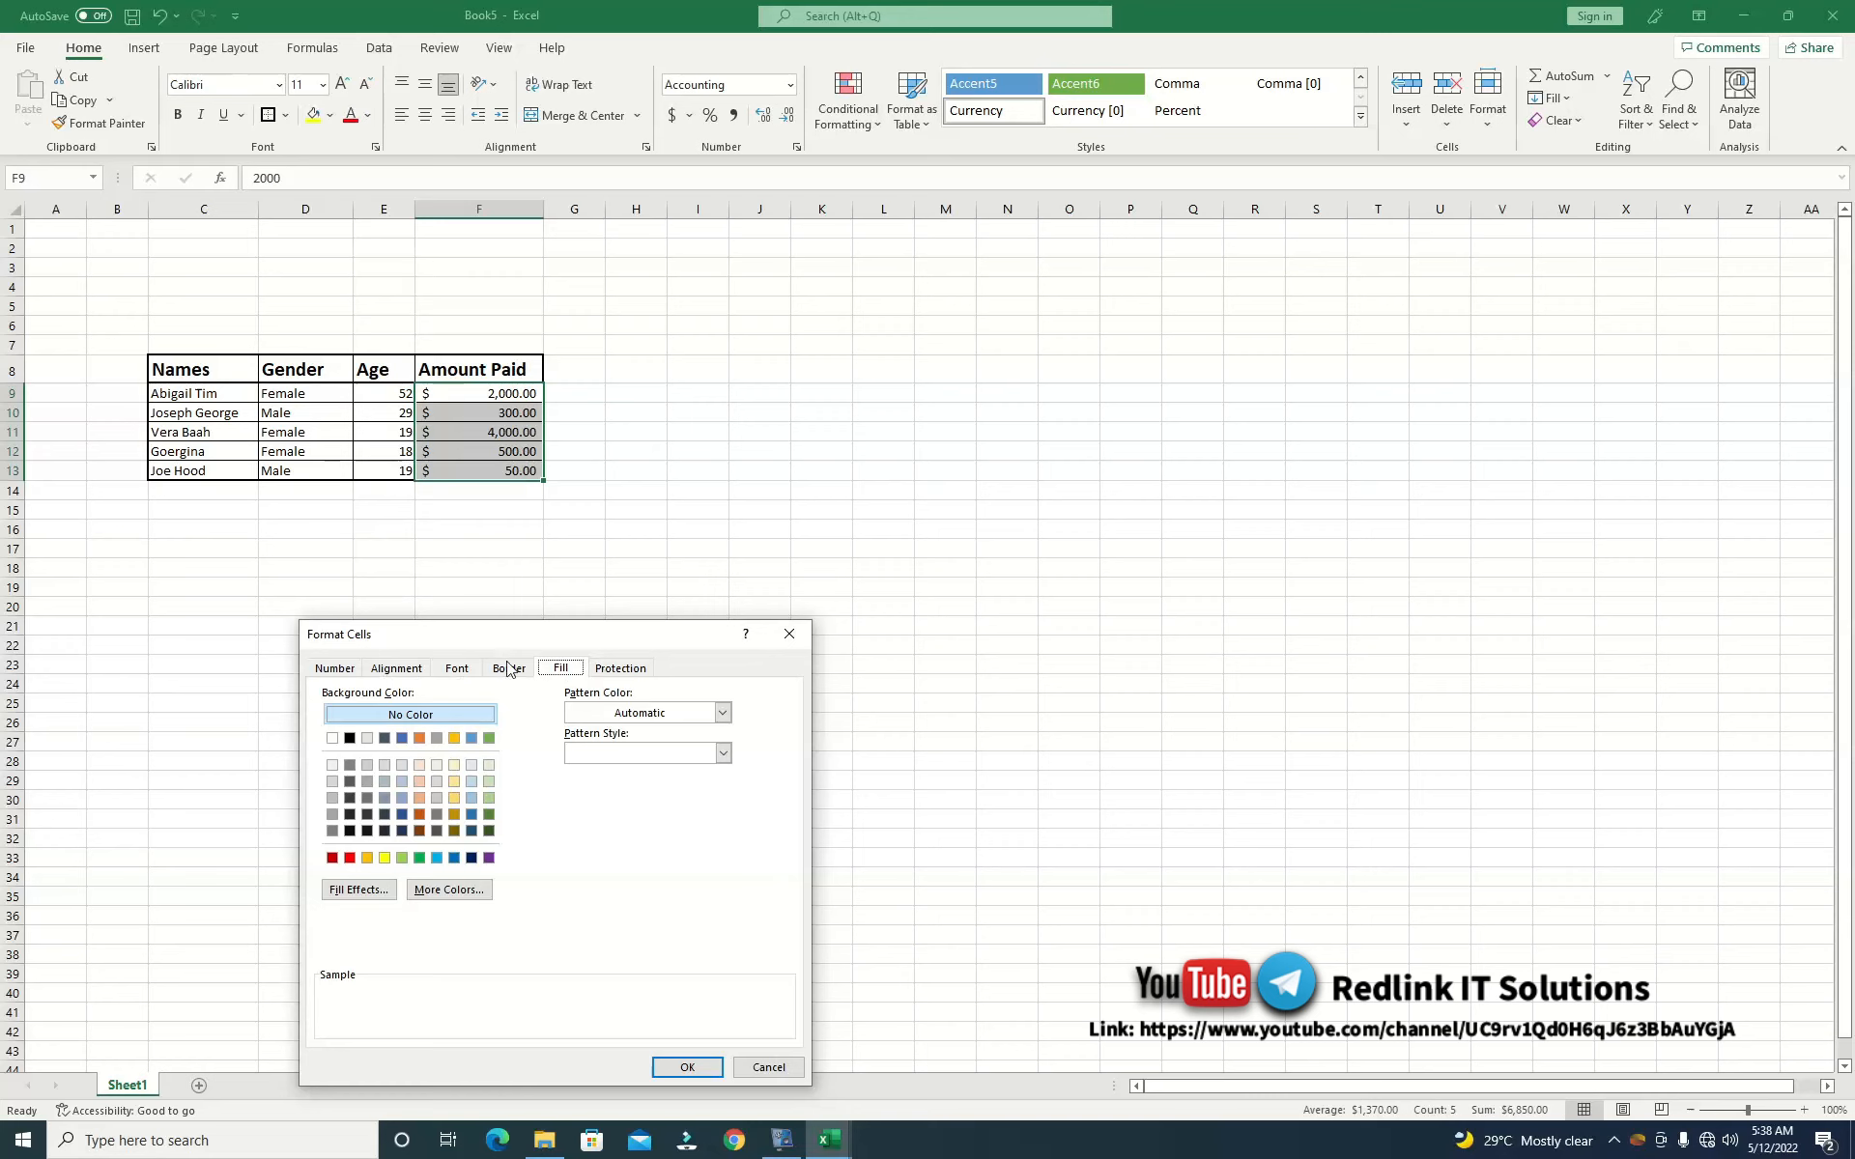
{"action": "left_click", "coordinate": [607, 672]}
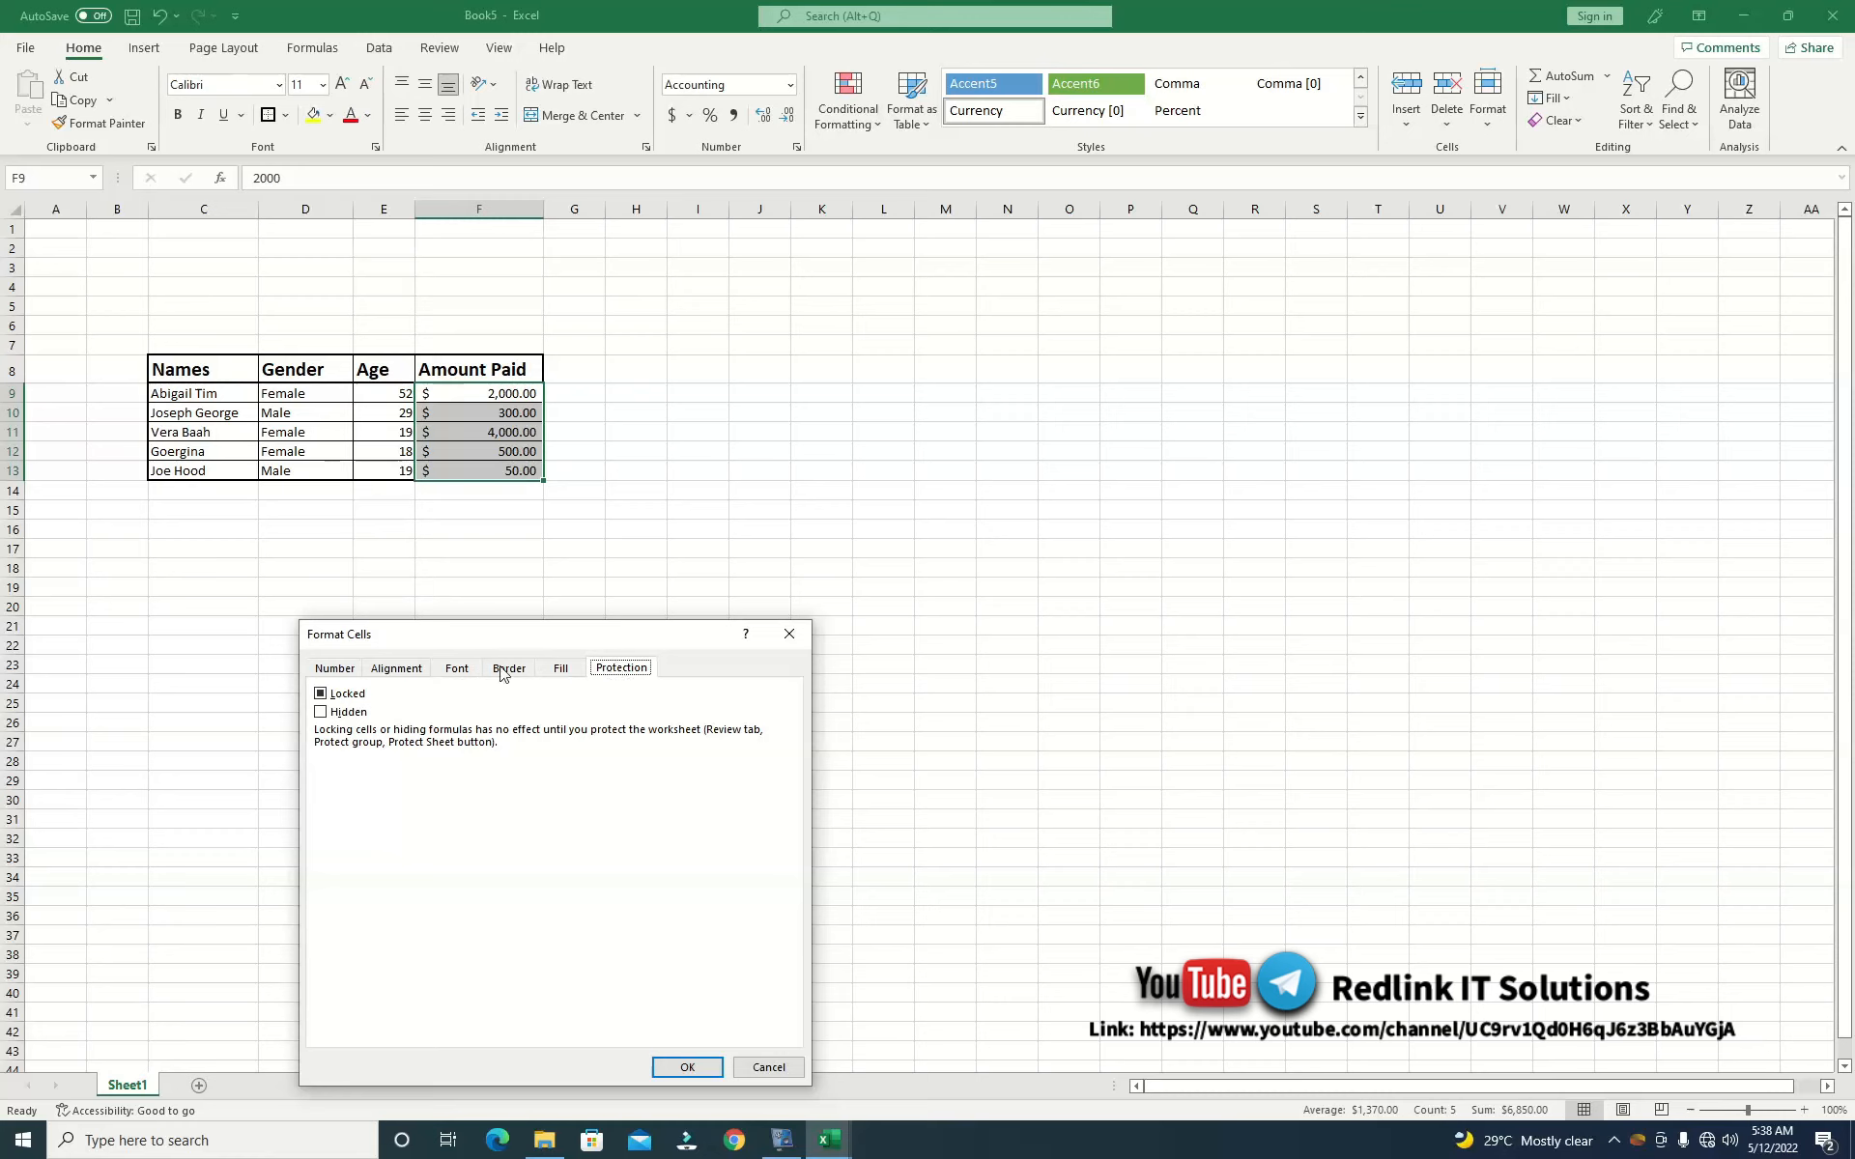
{"action": "left_click", "coordinate": [321, 695]}
{"action": "left_click", "coordinate": [666, 1071]}
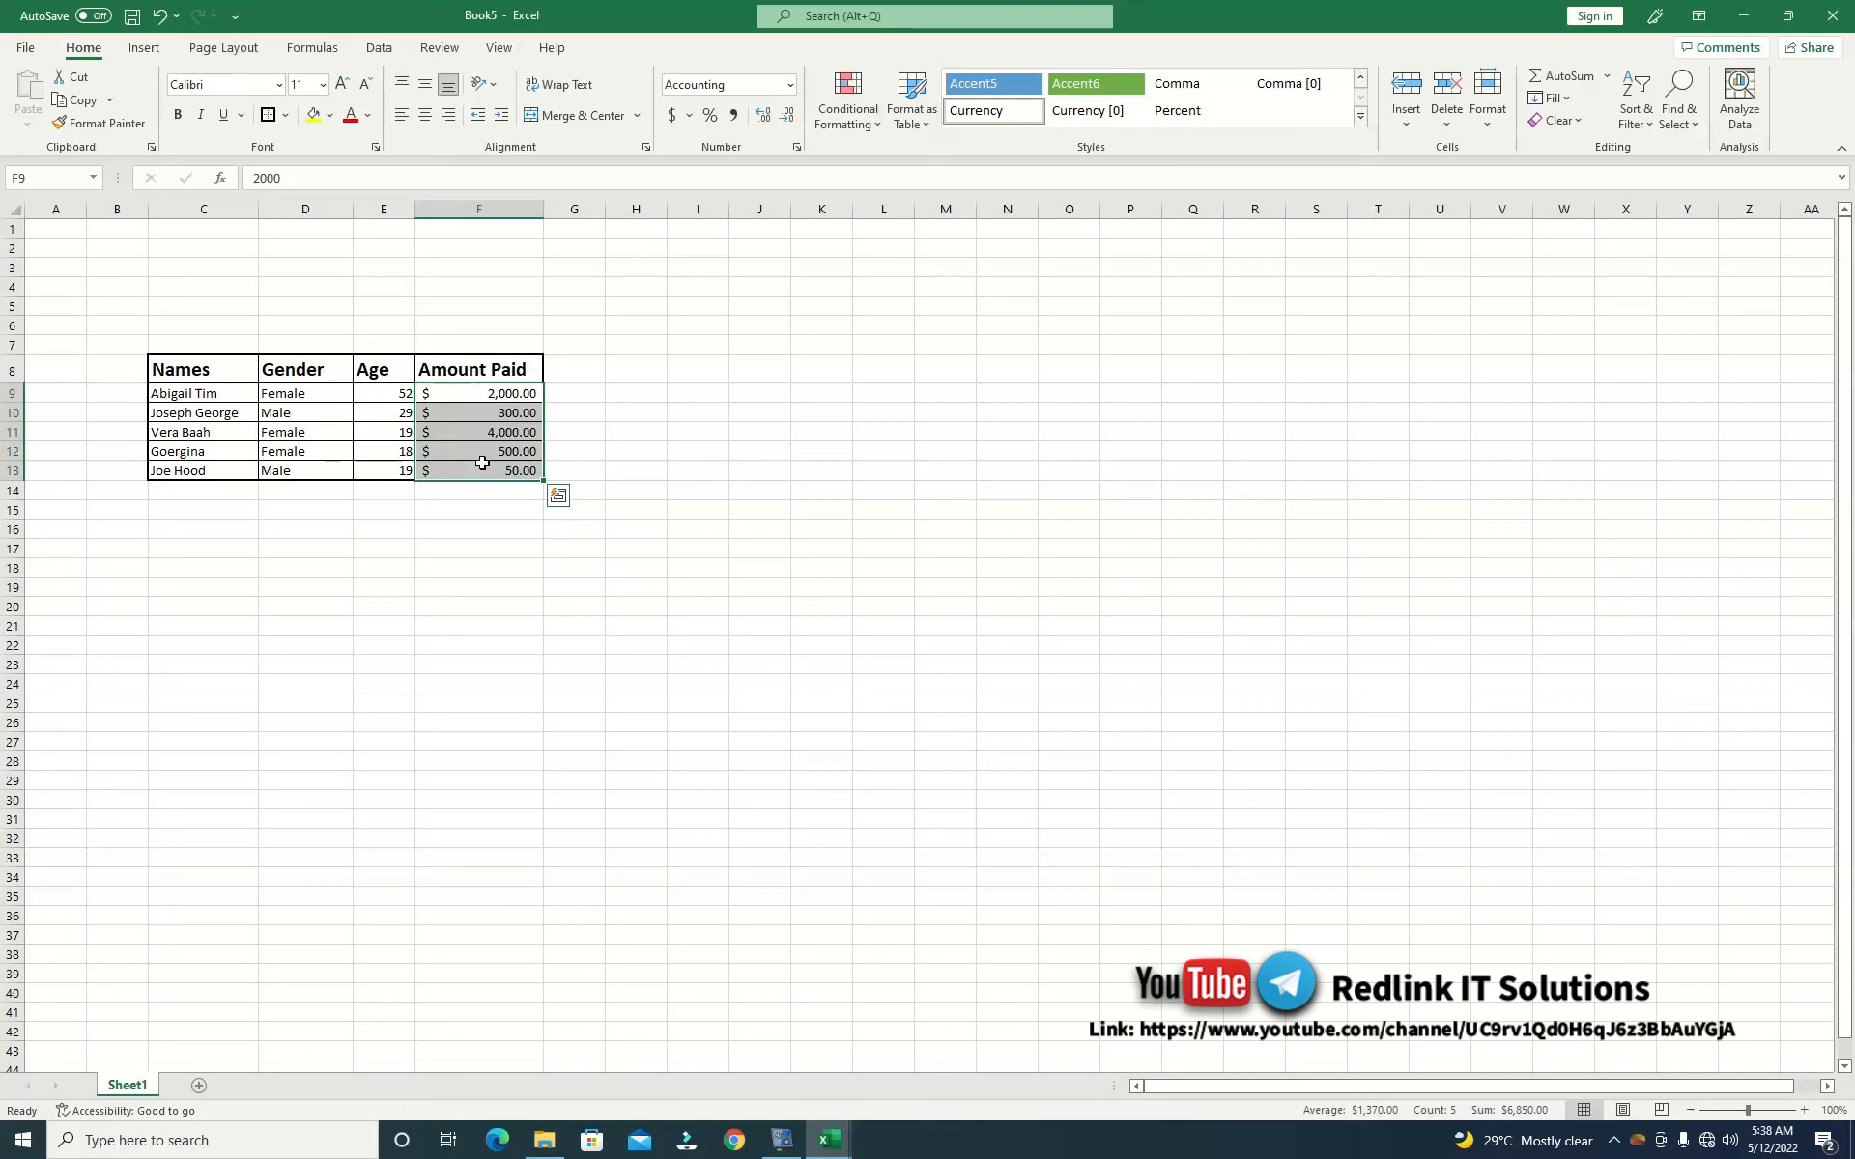
{"action": "left_click", "coordinate": [581, 417]}
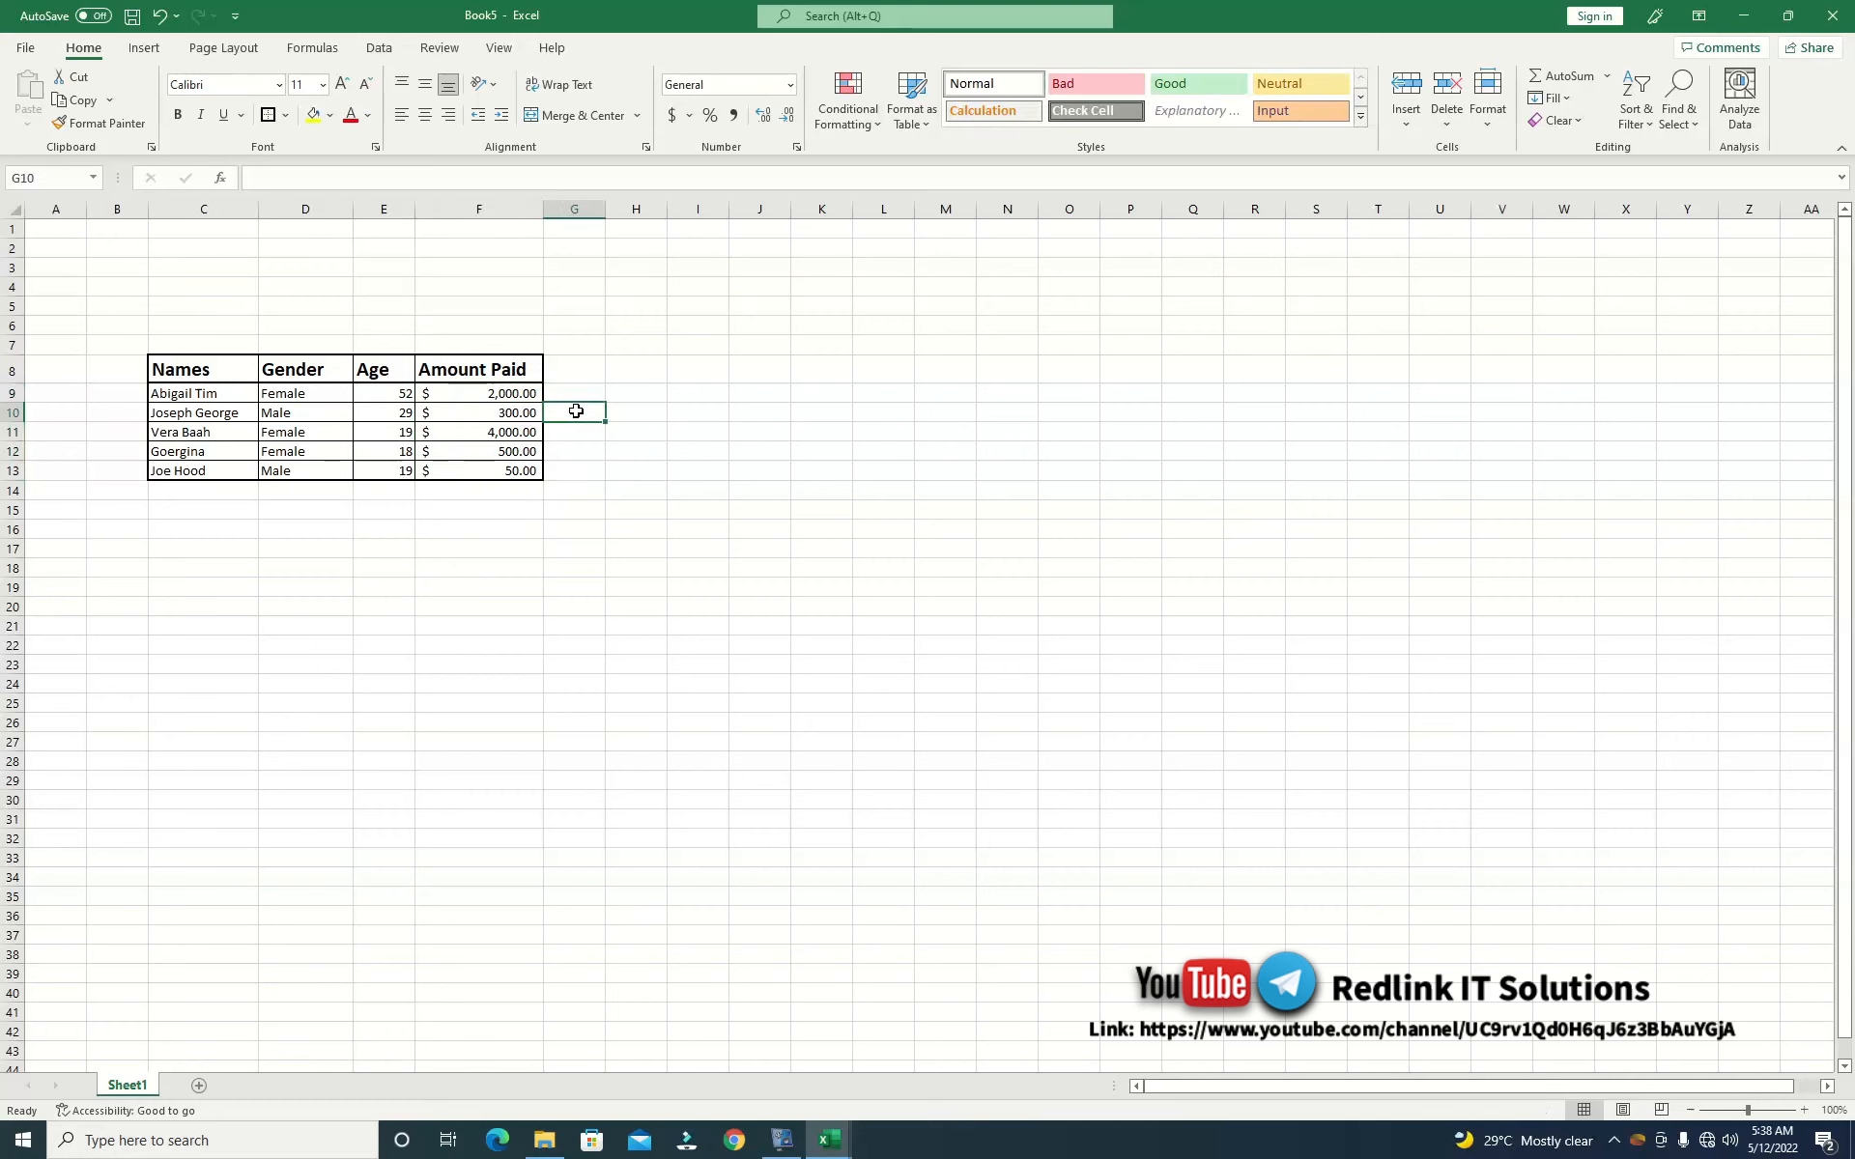
- Protect the sheet with a password, entering and confirming it, and allow selecting both locked and unlocked cells
{"action": "left_click", "coordinate": [437, 50]}
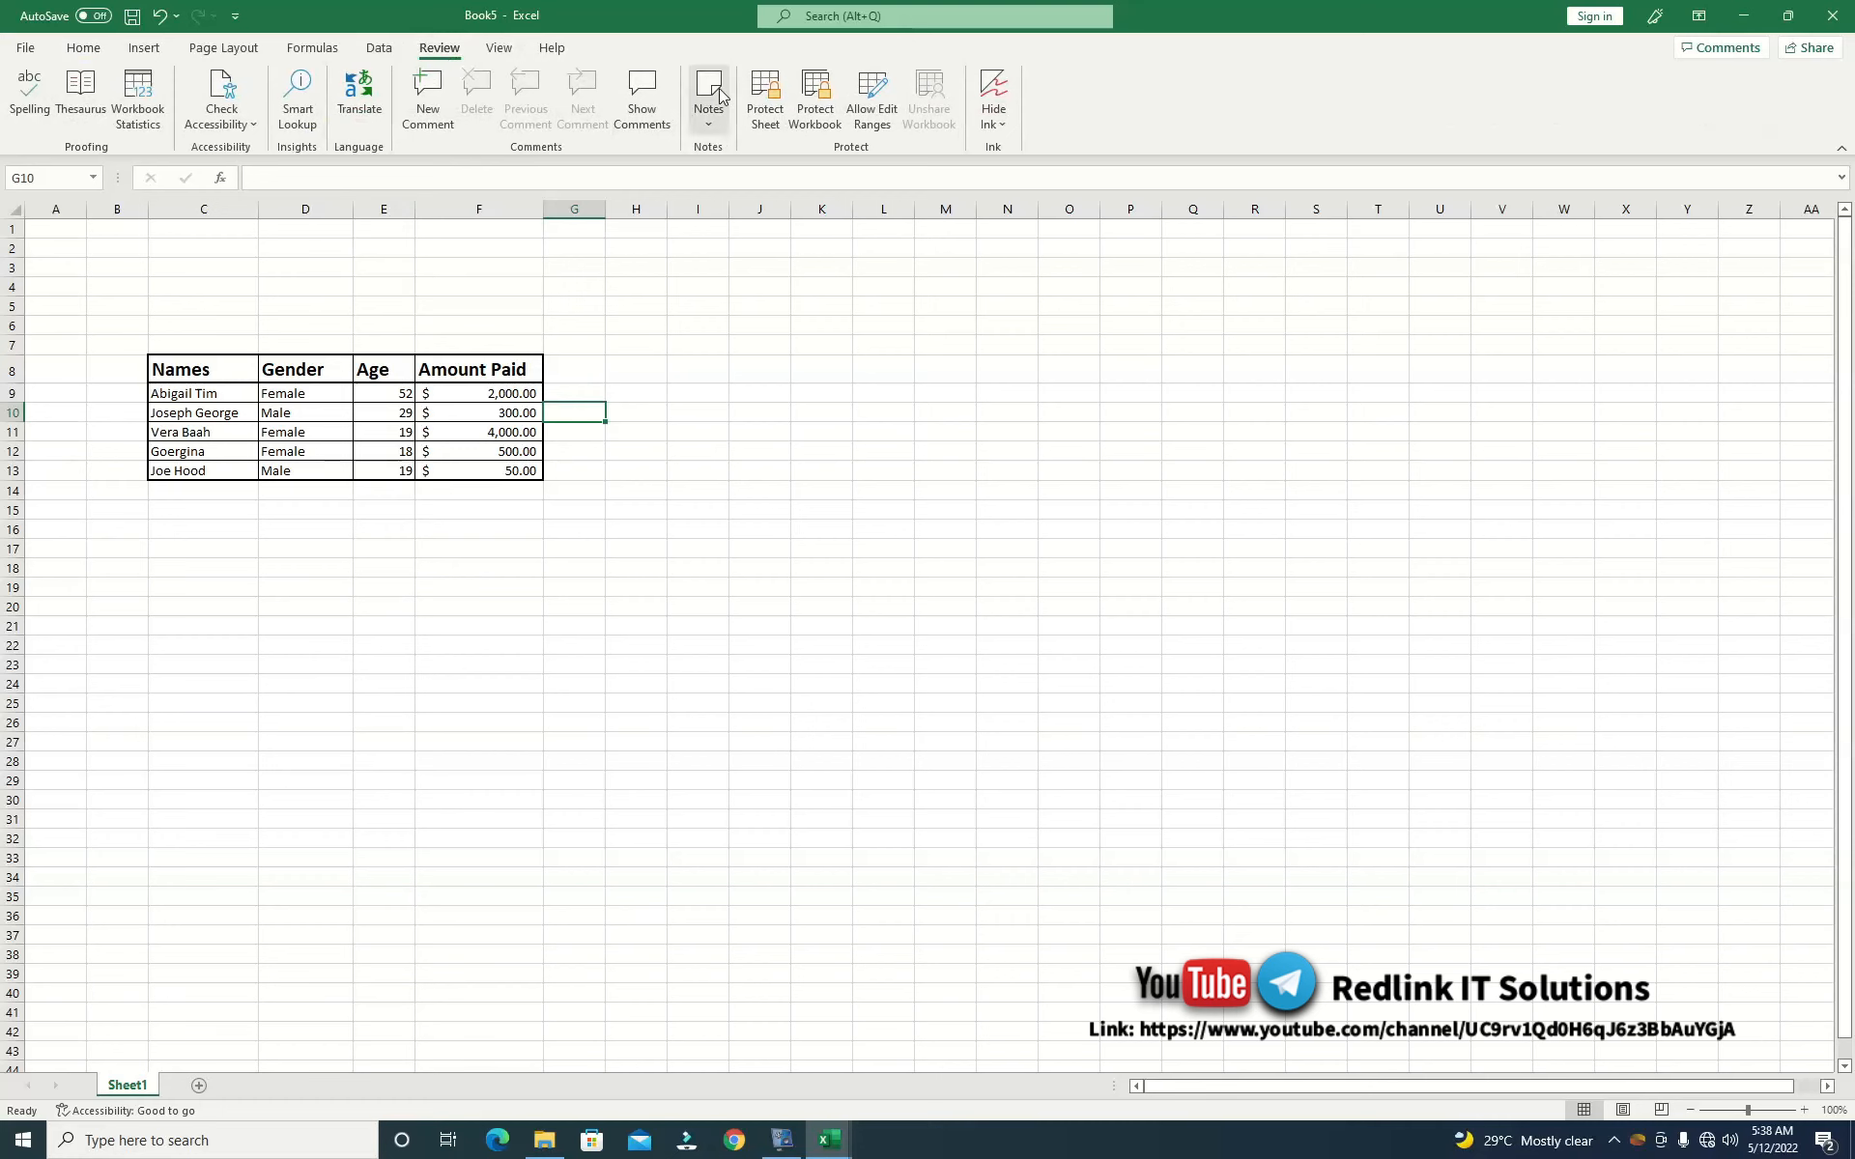
{"action": "left_click", "coordinate": [760, 104]}
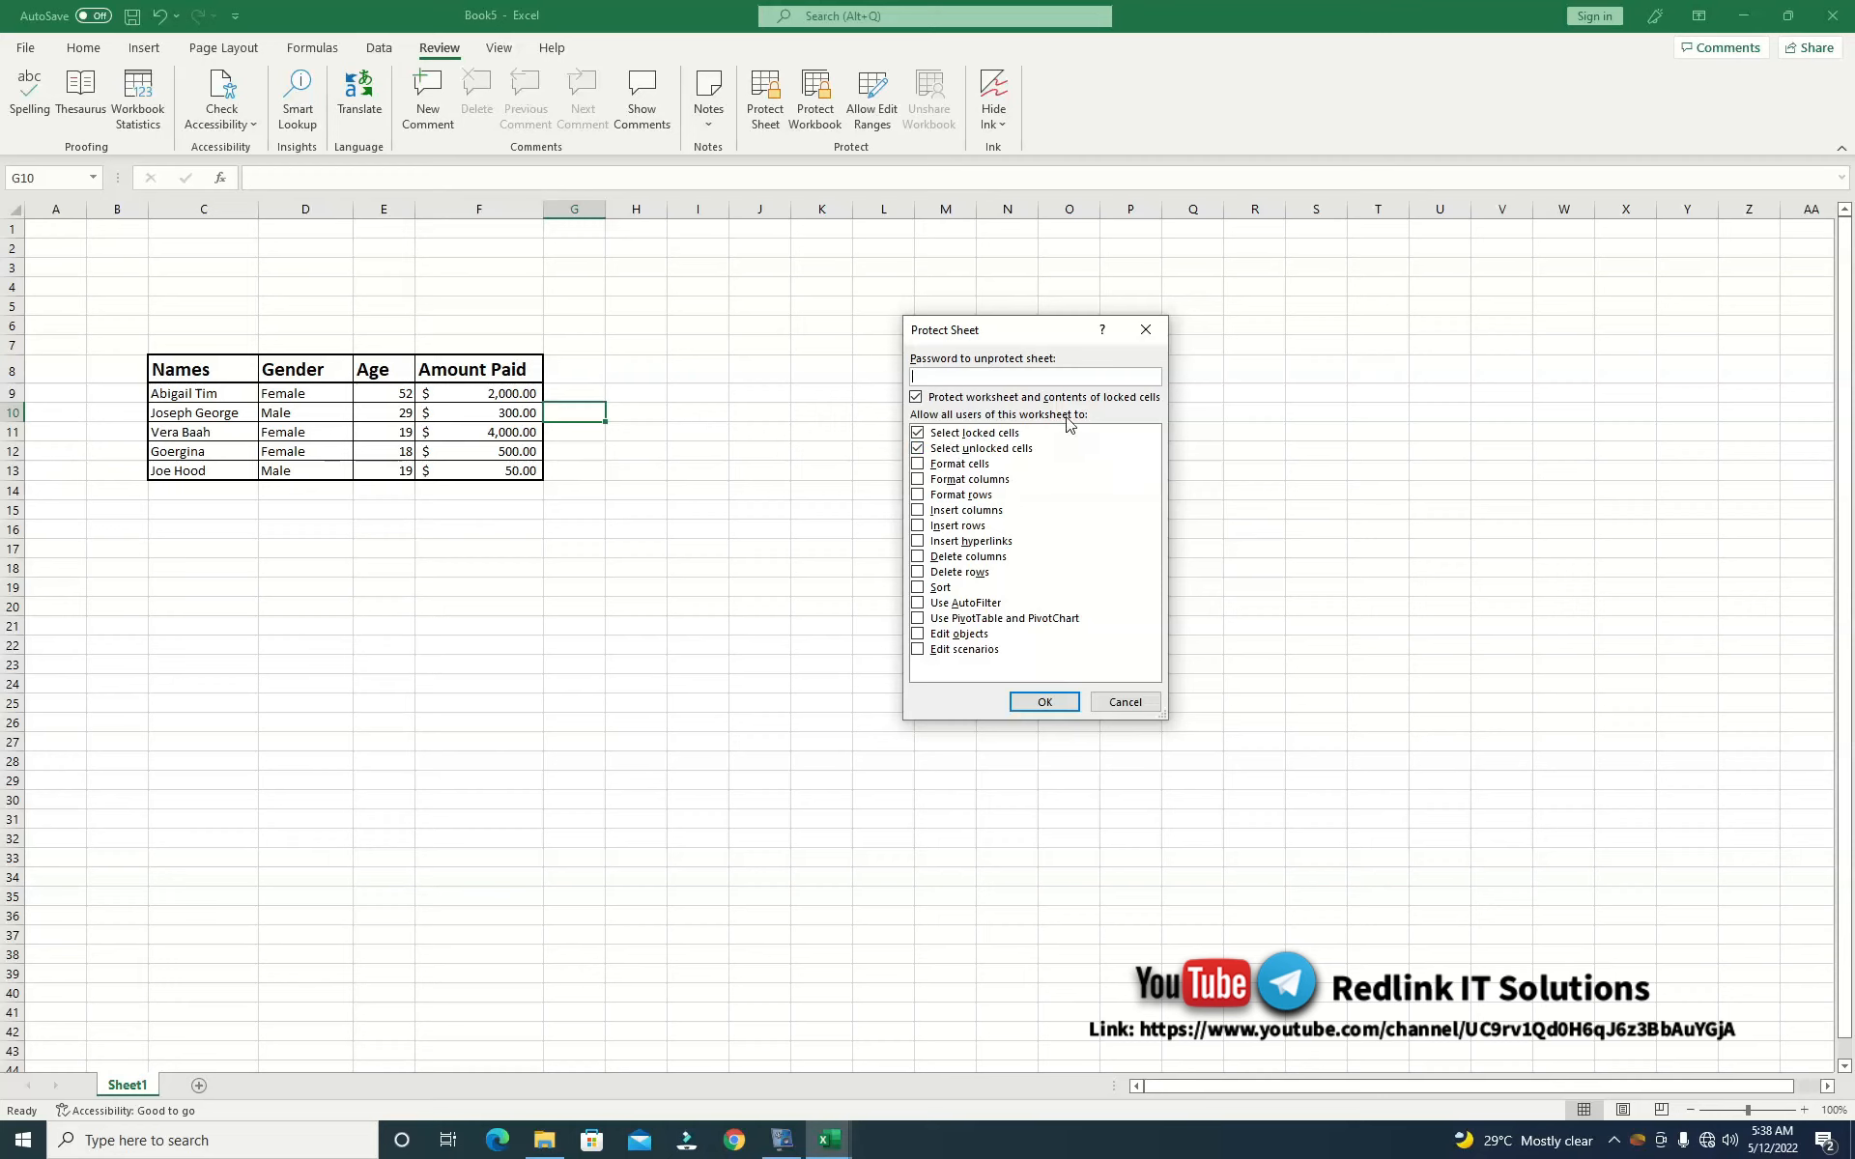
{"action": "left_click", "coordinate": [918, 433]}
{"action": "left_click", "coordinate": [918, 434]}
{"action": "left_click", "coordinate": [931, 378]}
{"action": "key", "text": "BackSpace"}
{"action": "key", "text": "BackSpace"}
{"action": "key", "text": "BackSpace"}
{"action": "left_click", "coordinate": [1030, 707]}
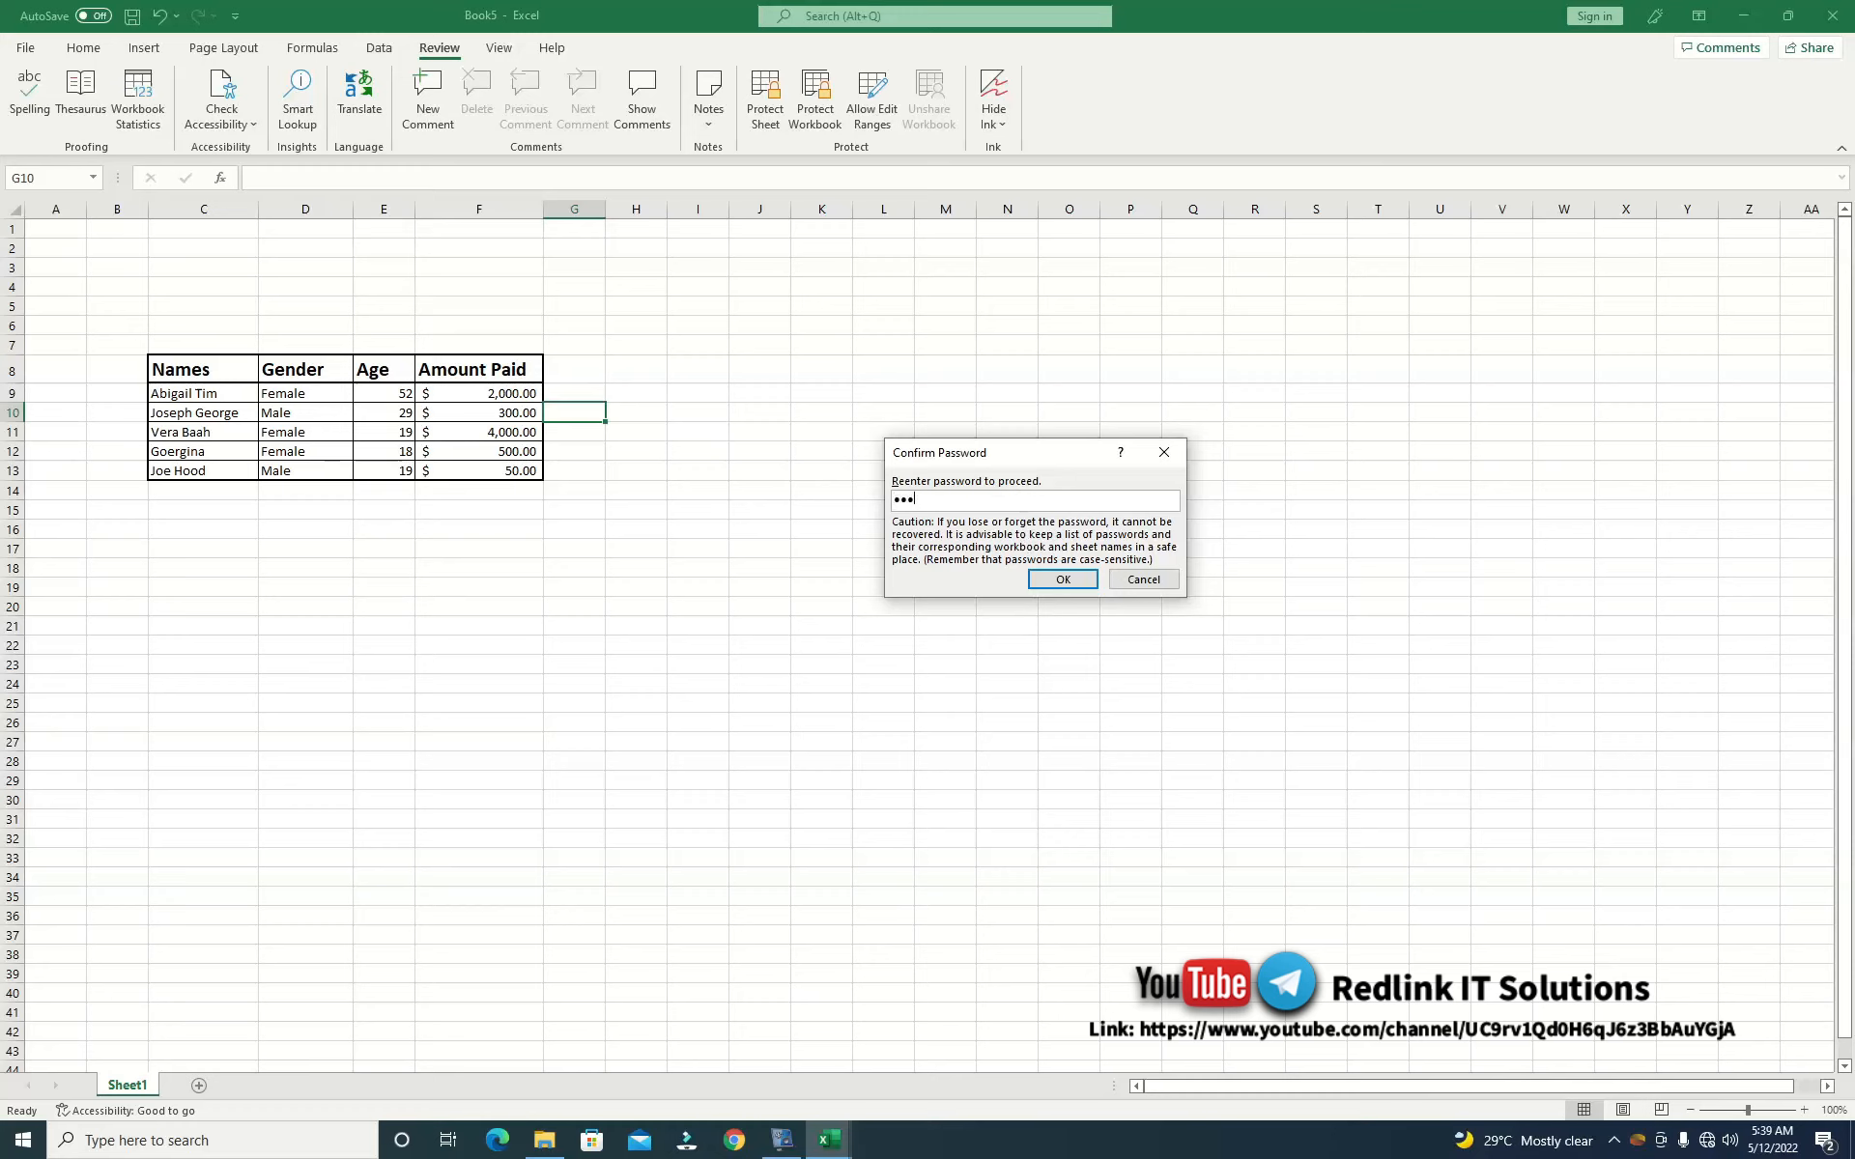
{"action": "left_click", "coordinate": [1063, 579]}
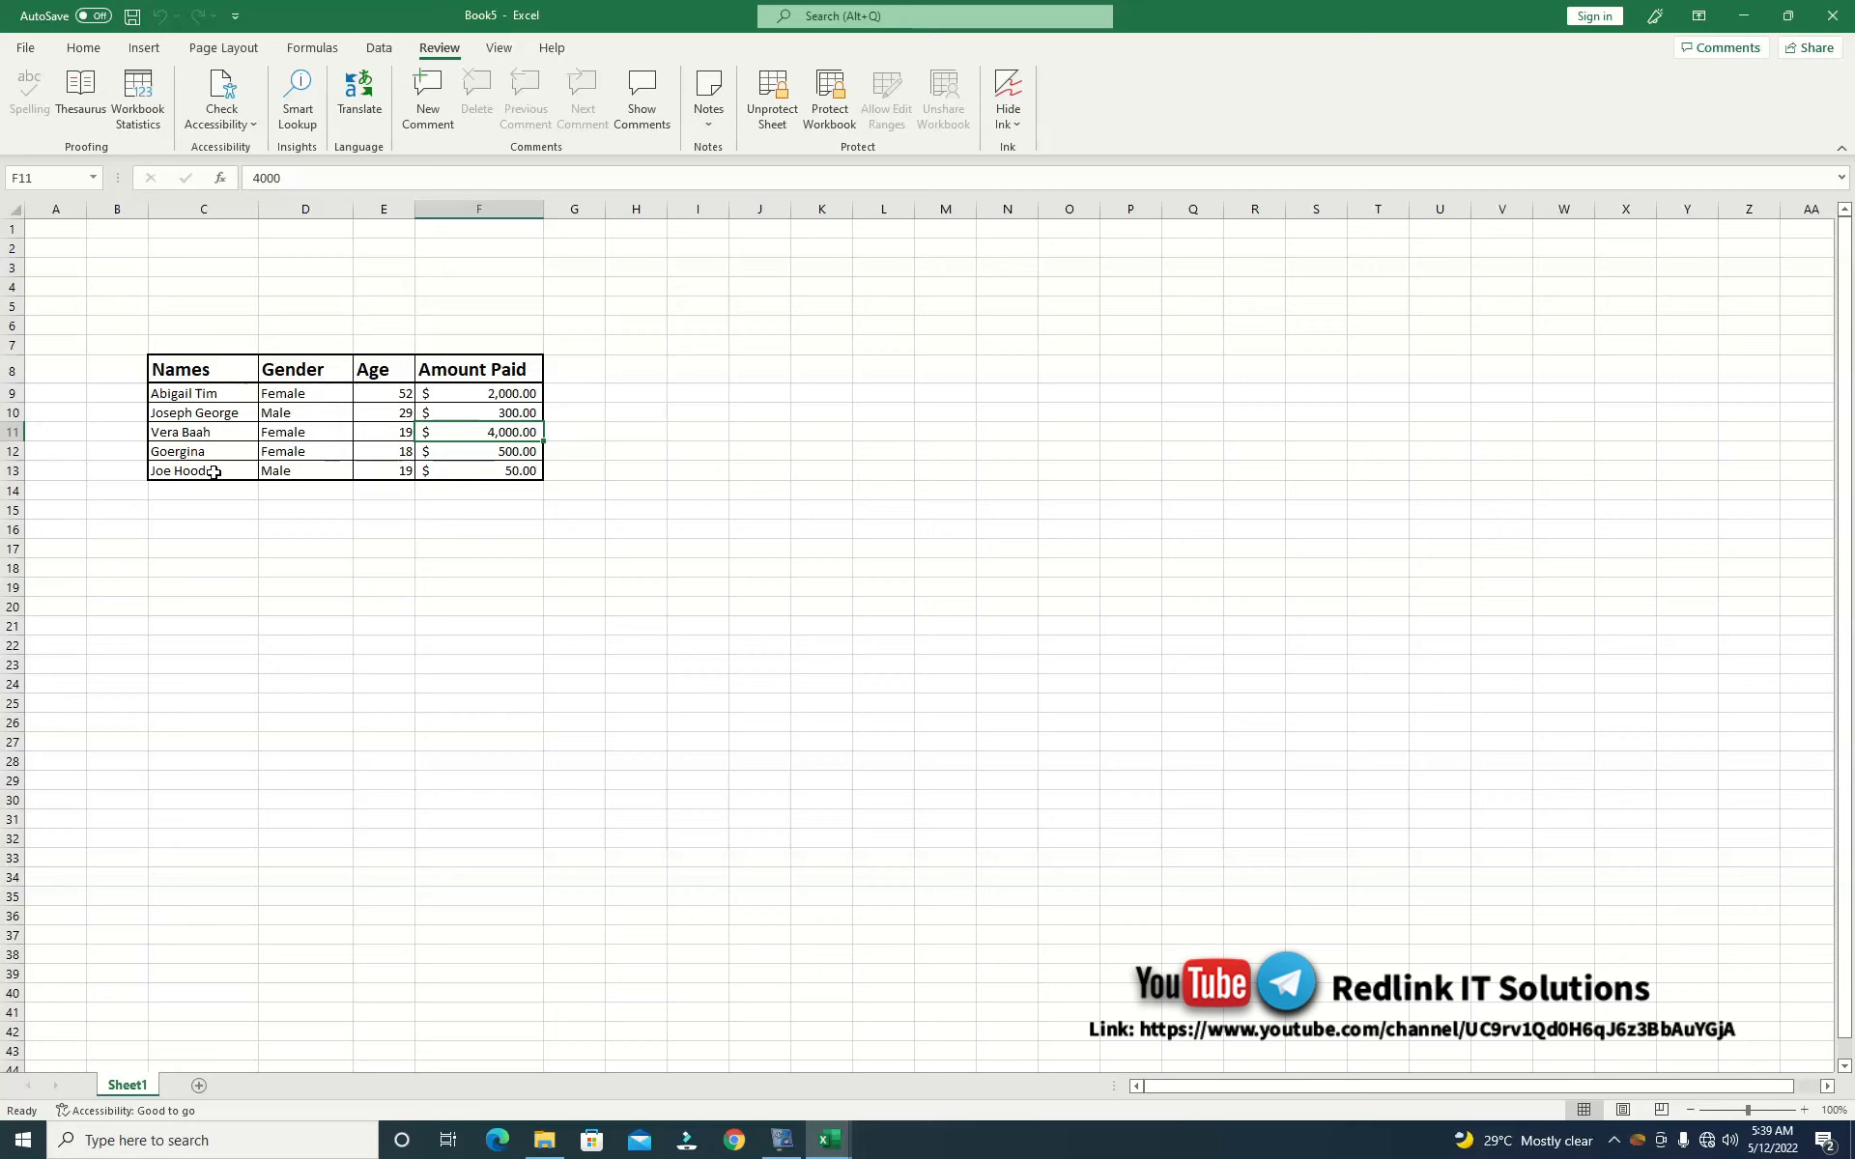
- Test editing the unlocked Amount Paid cells by setting F9 to 20, F12 to 30 and F10 to 10
{"action": "left_click", "coordinate": [484, 398]}
{"action": "left_click", "coordinate": [481, 413]}
{"action": "left_click", "coordinate": [484, 451]}
{"action": "left_click", "coordinate": [492, 431]}
{"action": "left_click", "coordinate": [500, 397]}
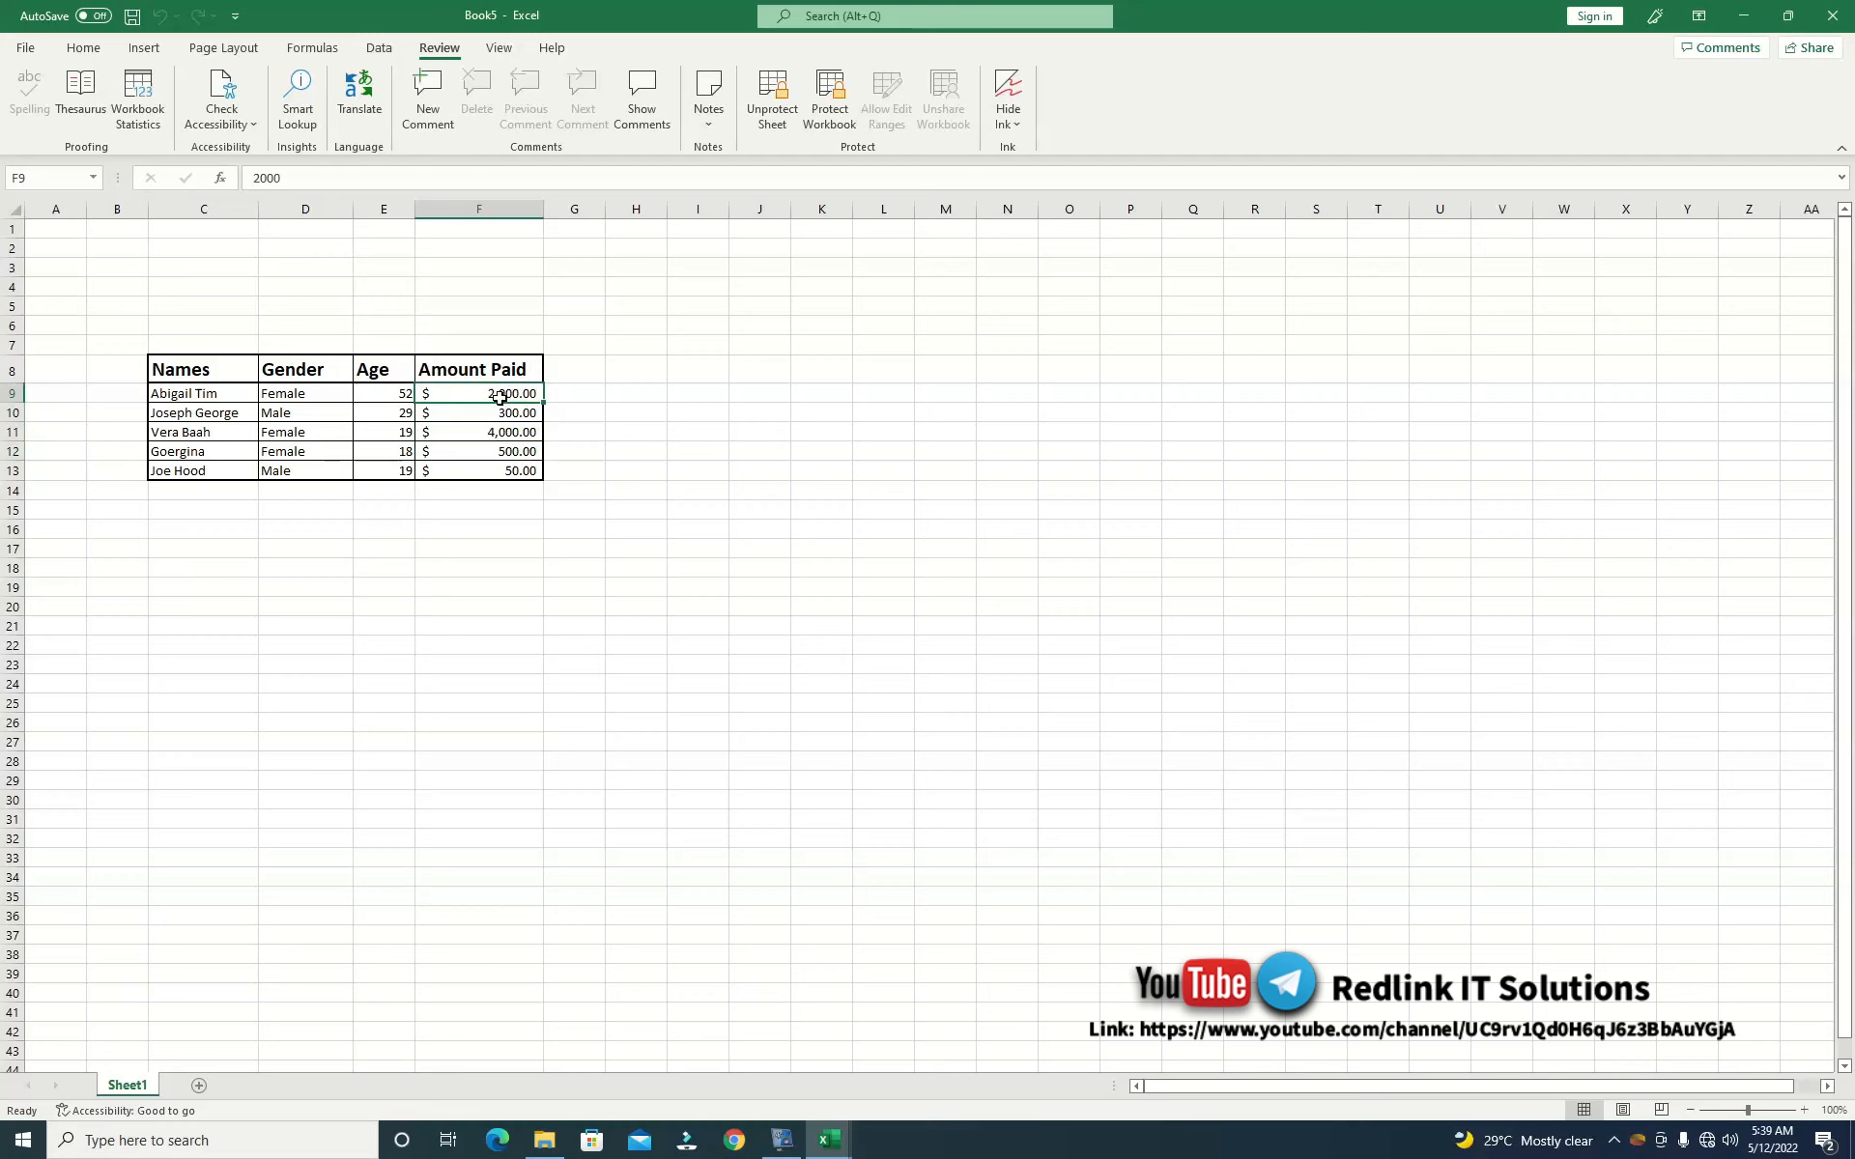
{"action": "type", "text": "20"}
{"action": "left_click", "coordinate": [505, 458]}
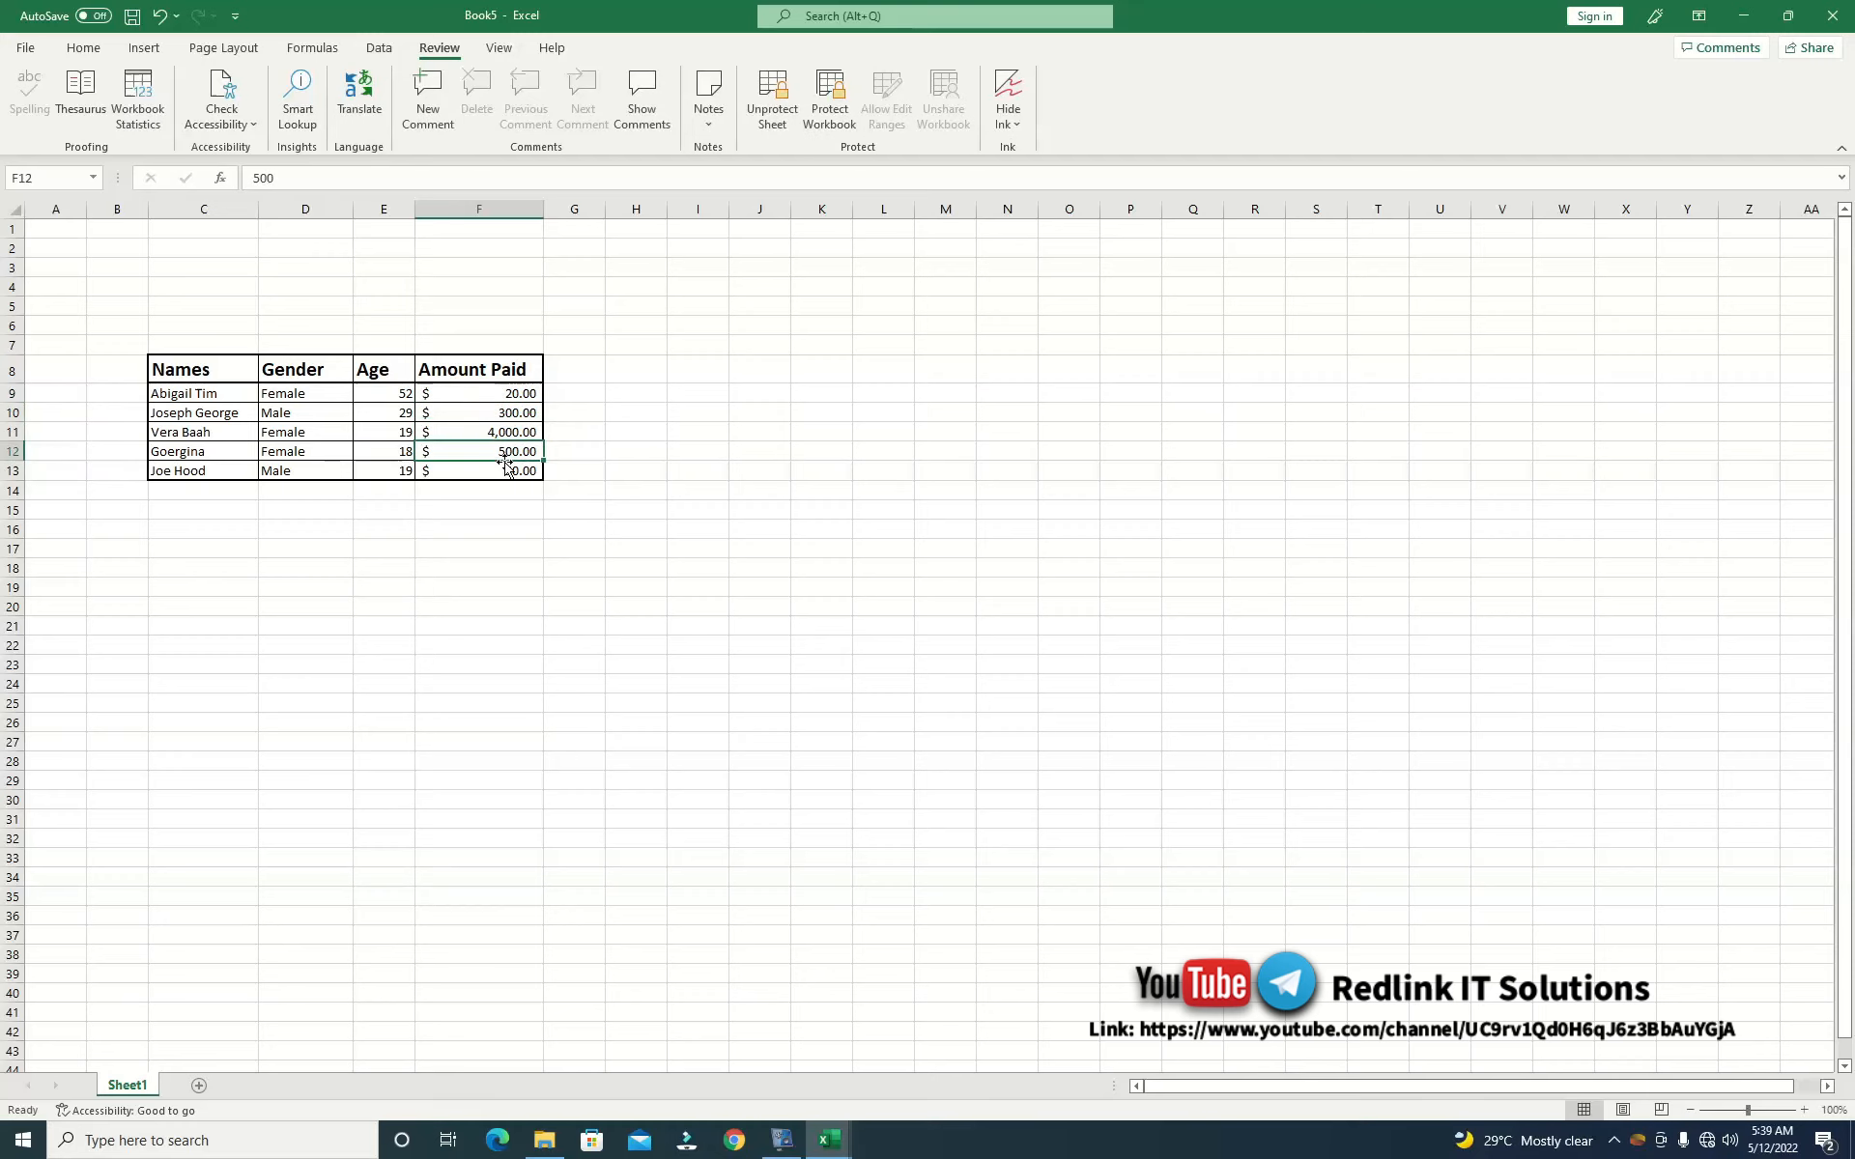
{"action": "type", "text": "30"}
{"action": "left_click", "coordinate": [501, 414]}
{"action": "type", "text": "10"}
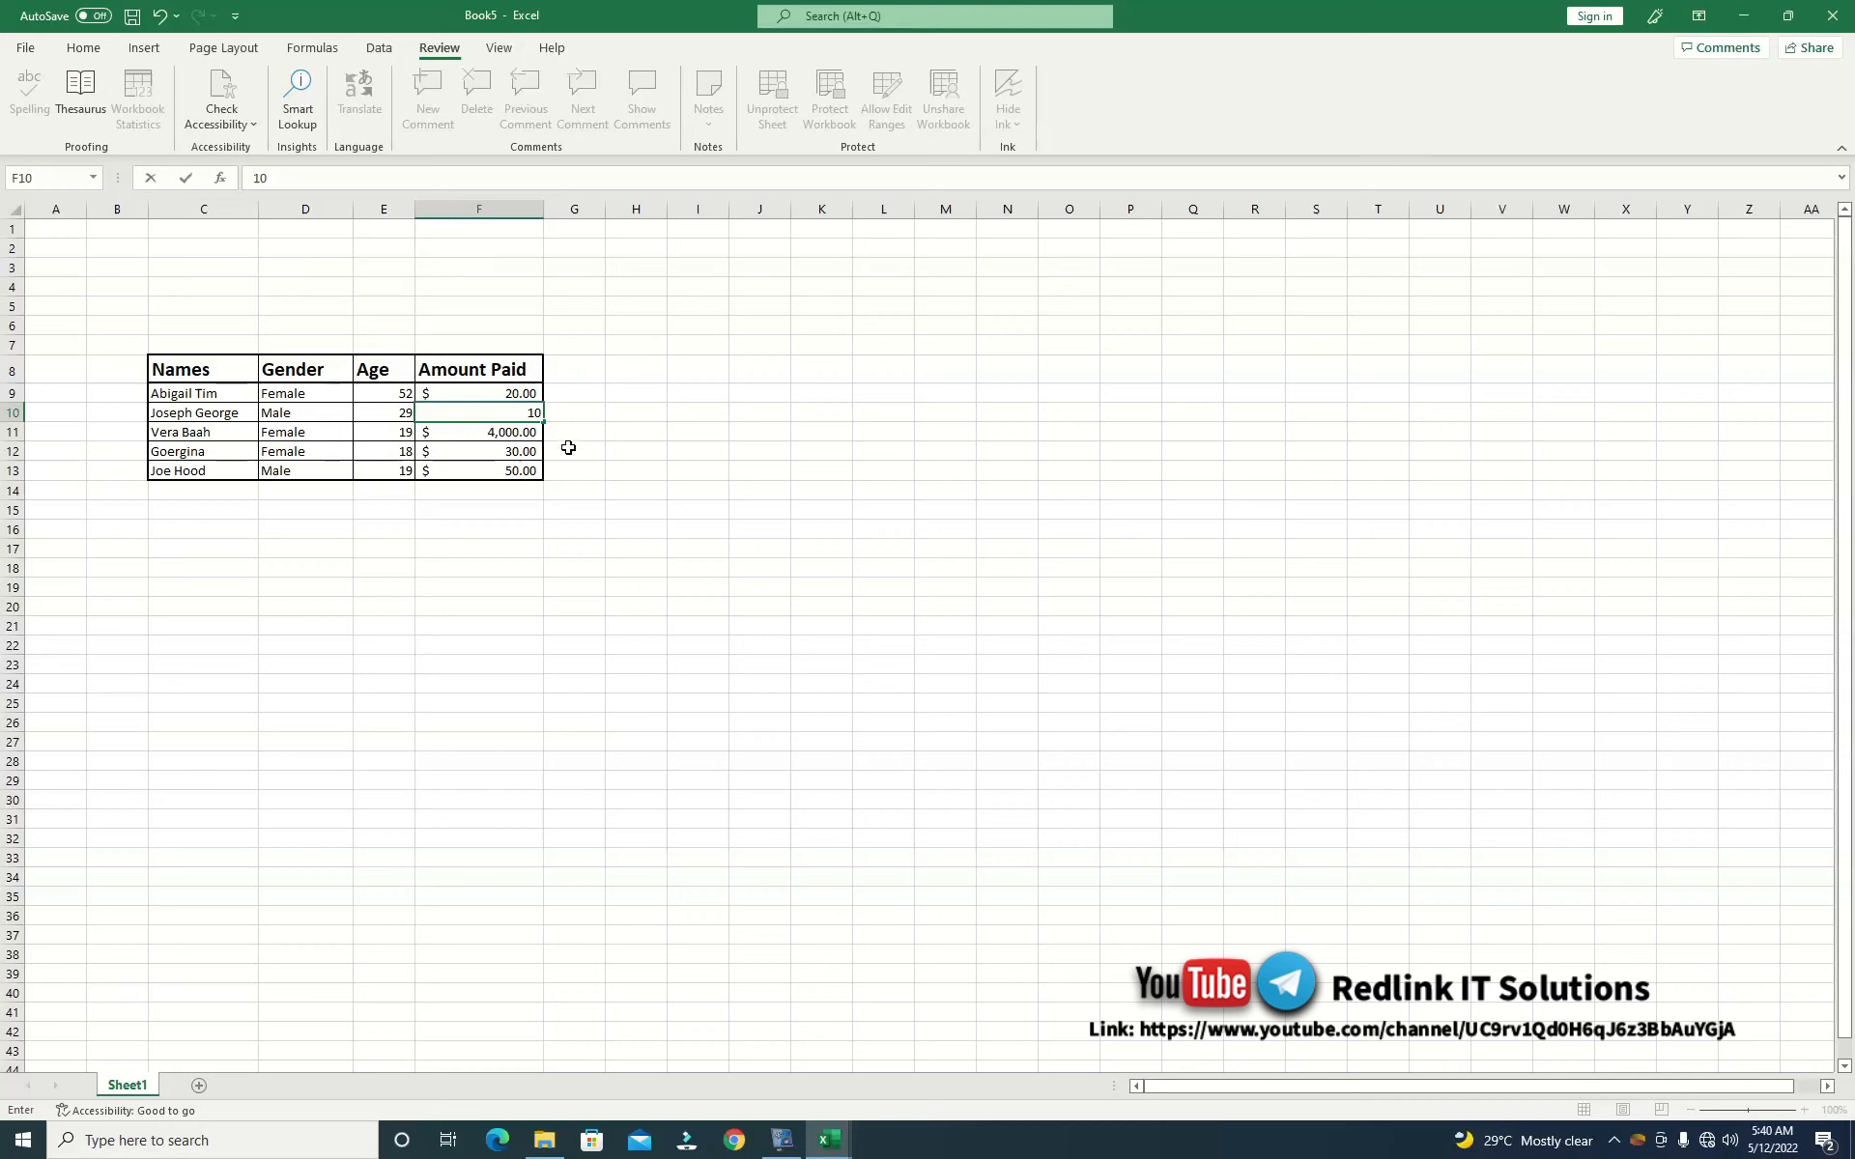
- Set the Amount Paid value in F11 to 200
{"action": "left_click", "coordinate": [510, 471]}
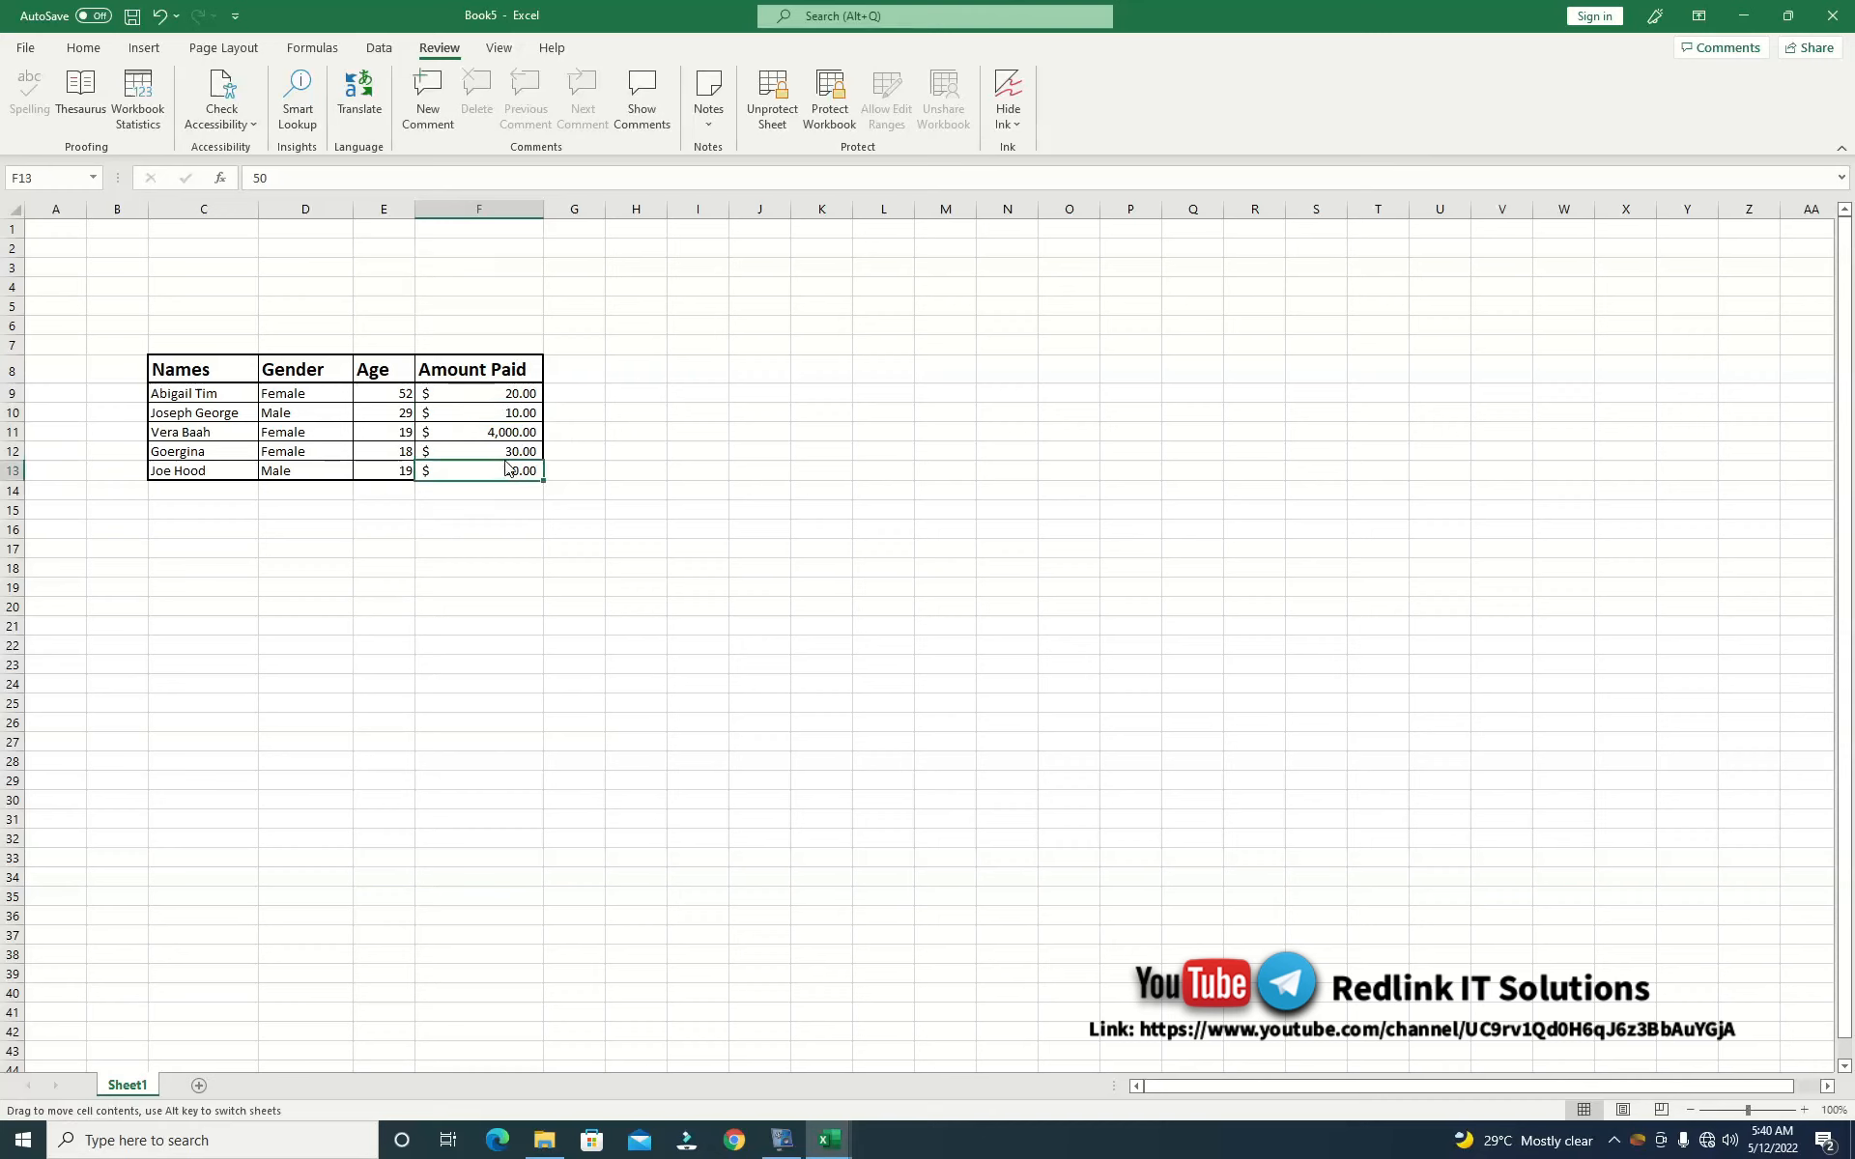
{"action": "left_click", "coordinate": [486, 433]}
{"action": "type", "text": "50"}
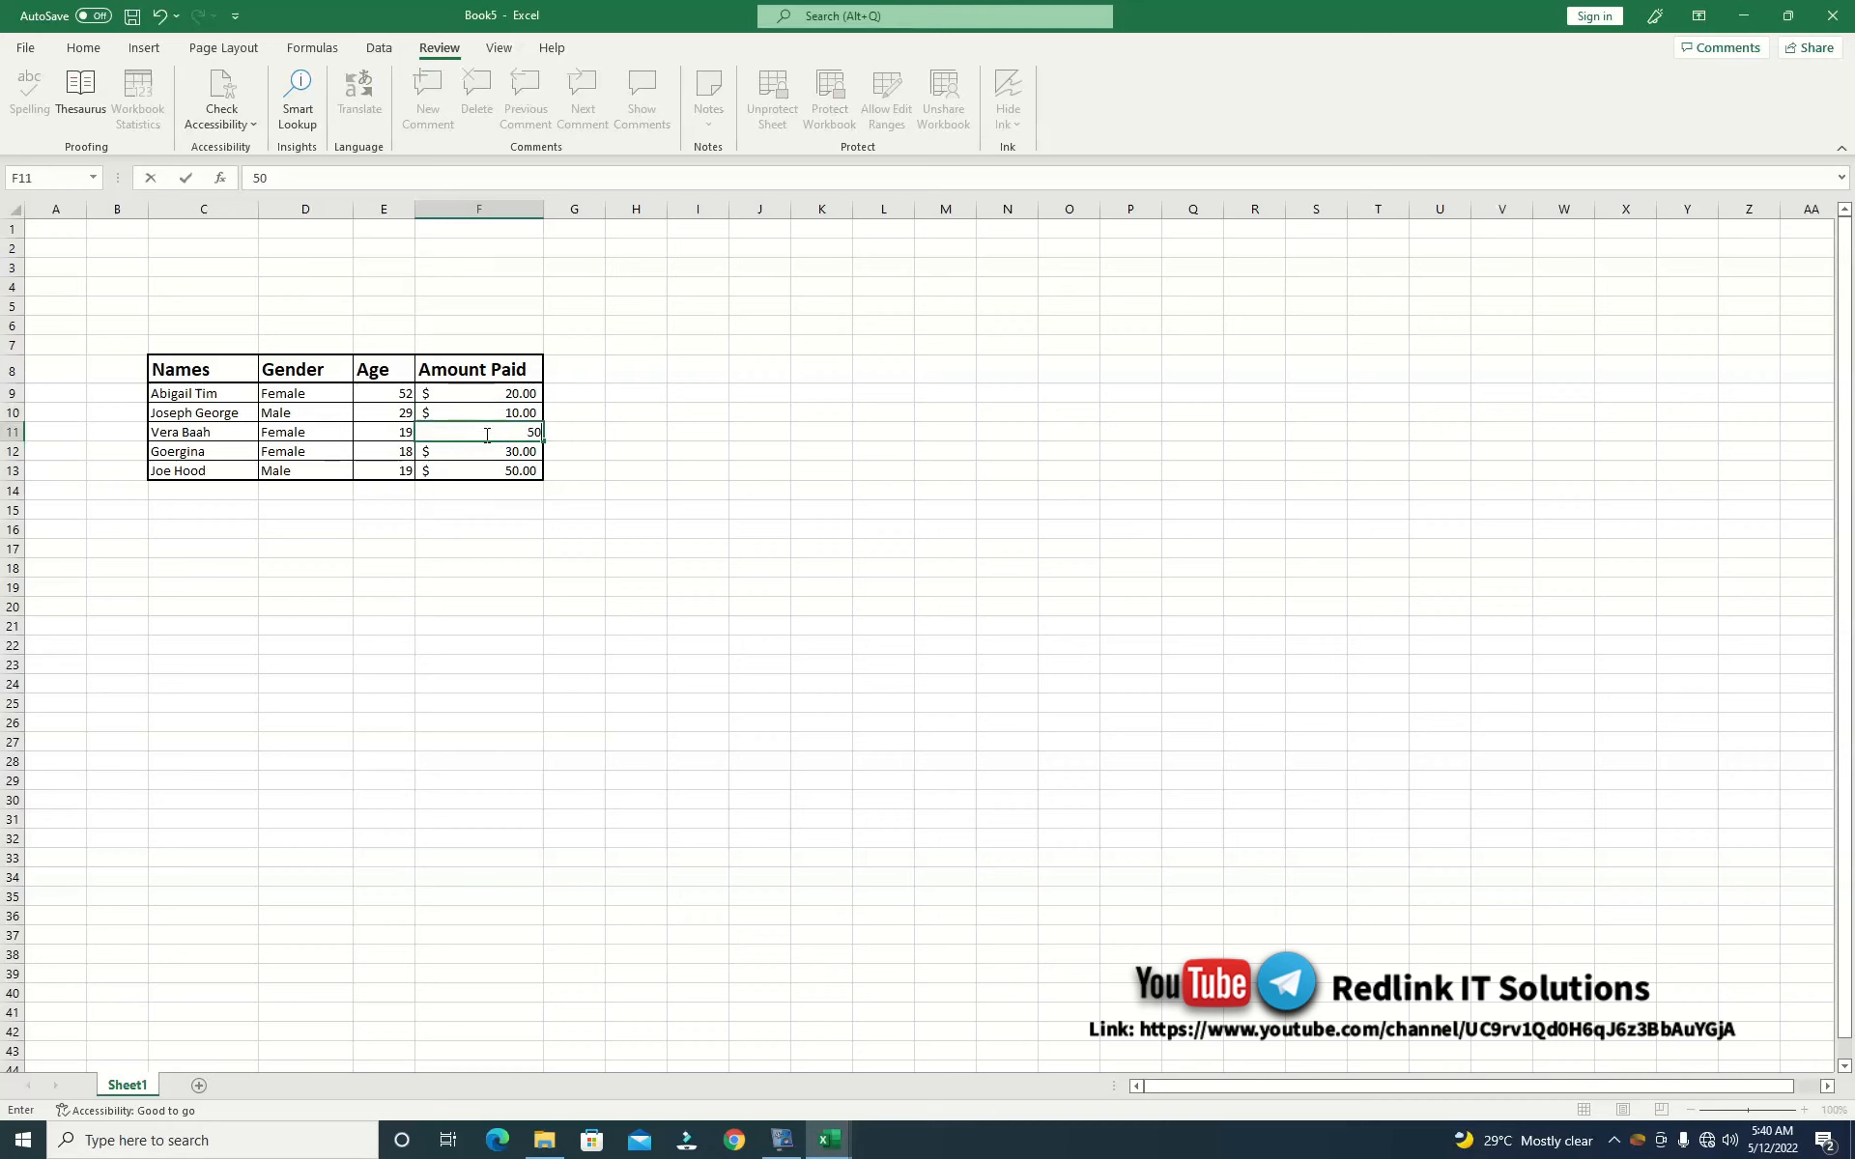
{"action": "key", "text": "F2"}
{"action": "key", "text": "Escape"}
{"action": "type", "text": "200"}
{"action": "key", "text": "ctrl+Return"}
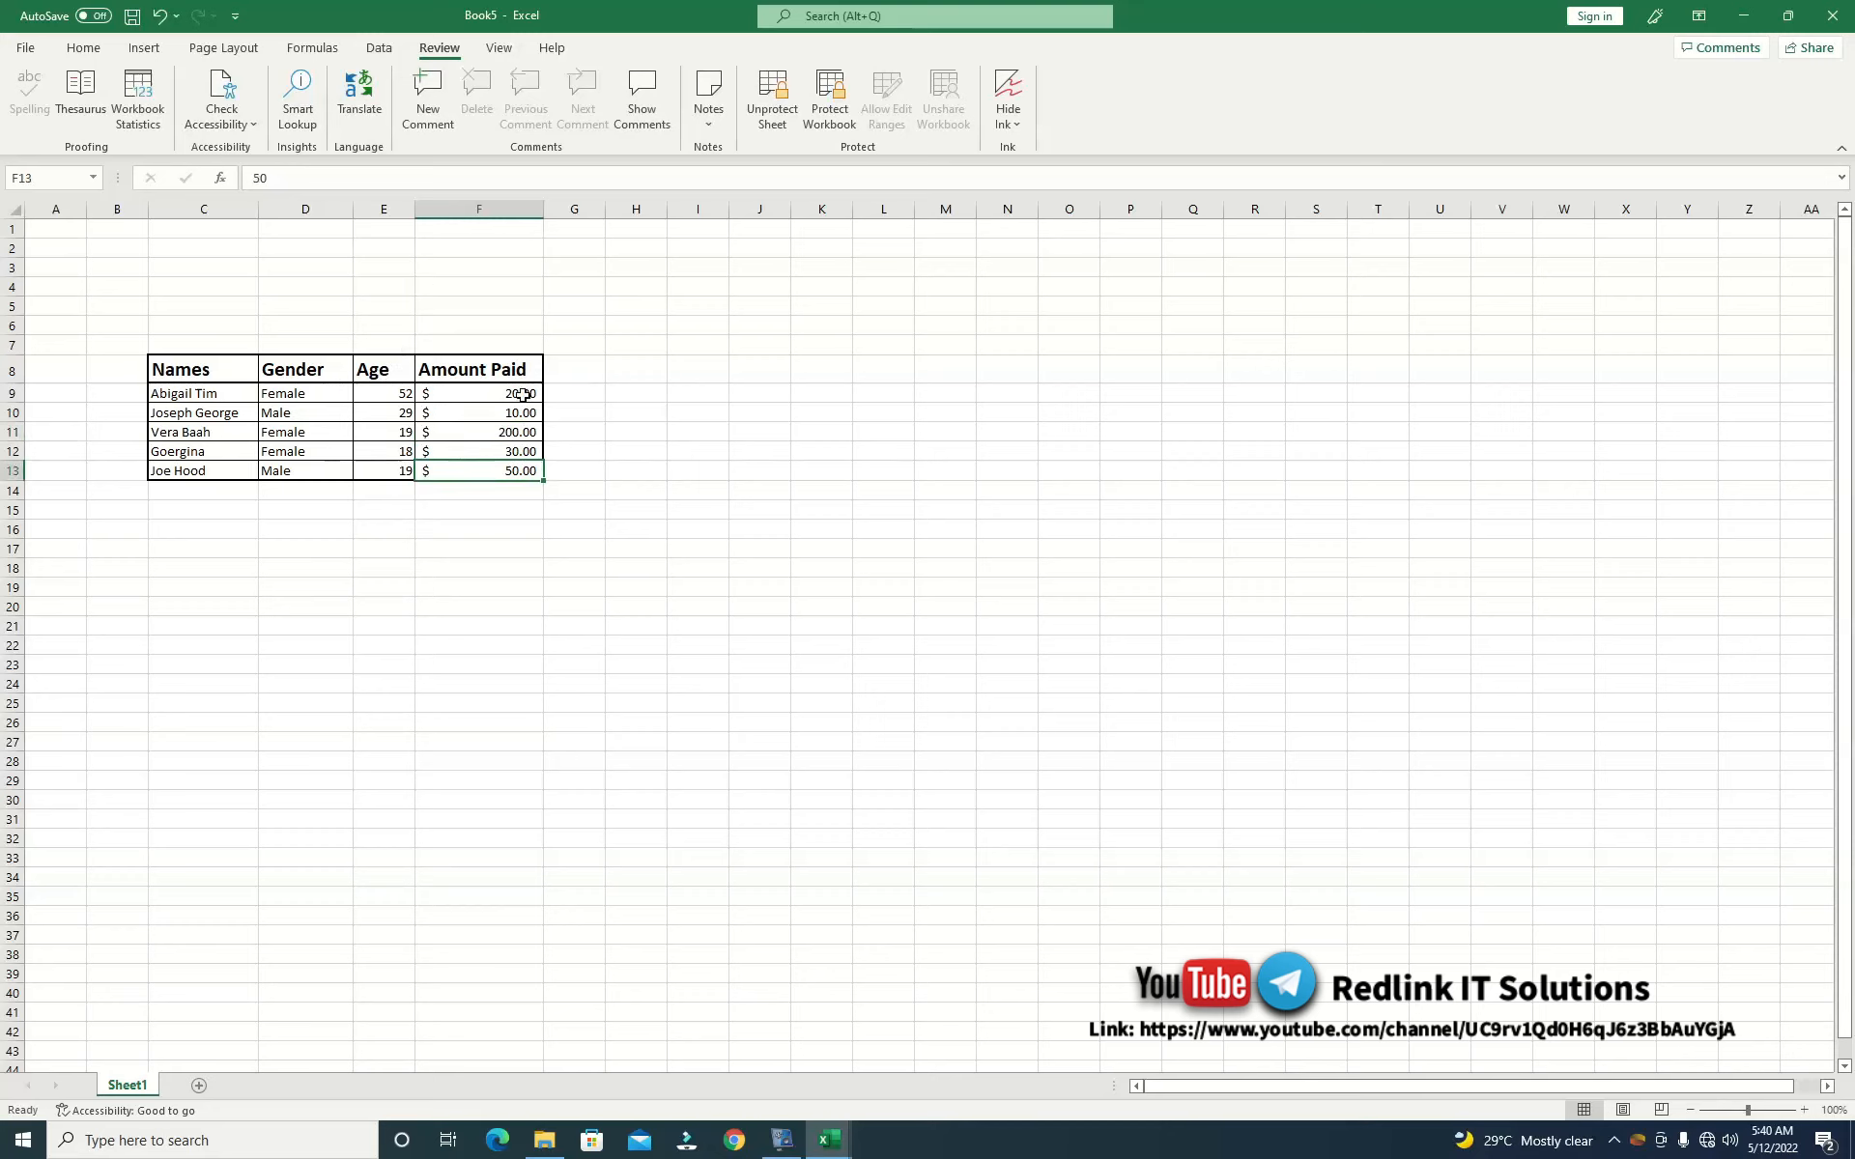
{"action": "left_click", "coordinate": [502, 451]}
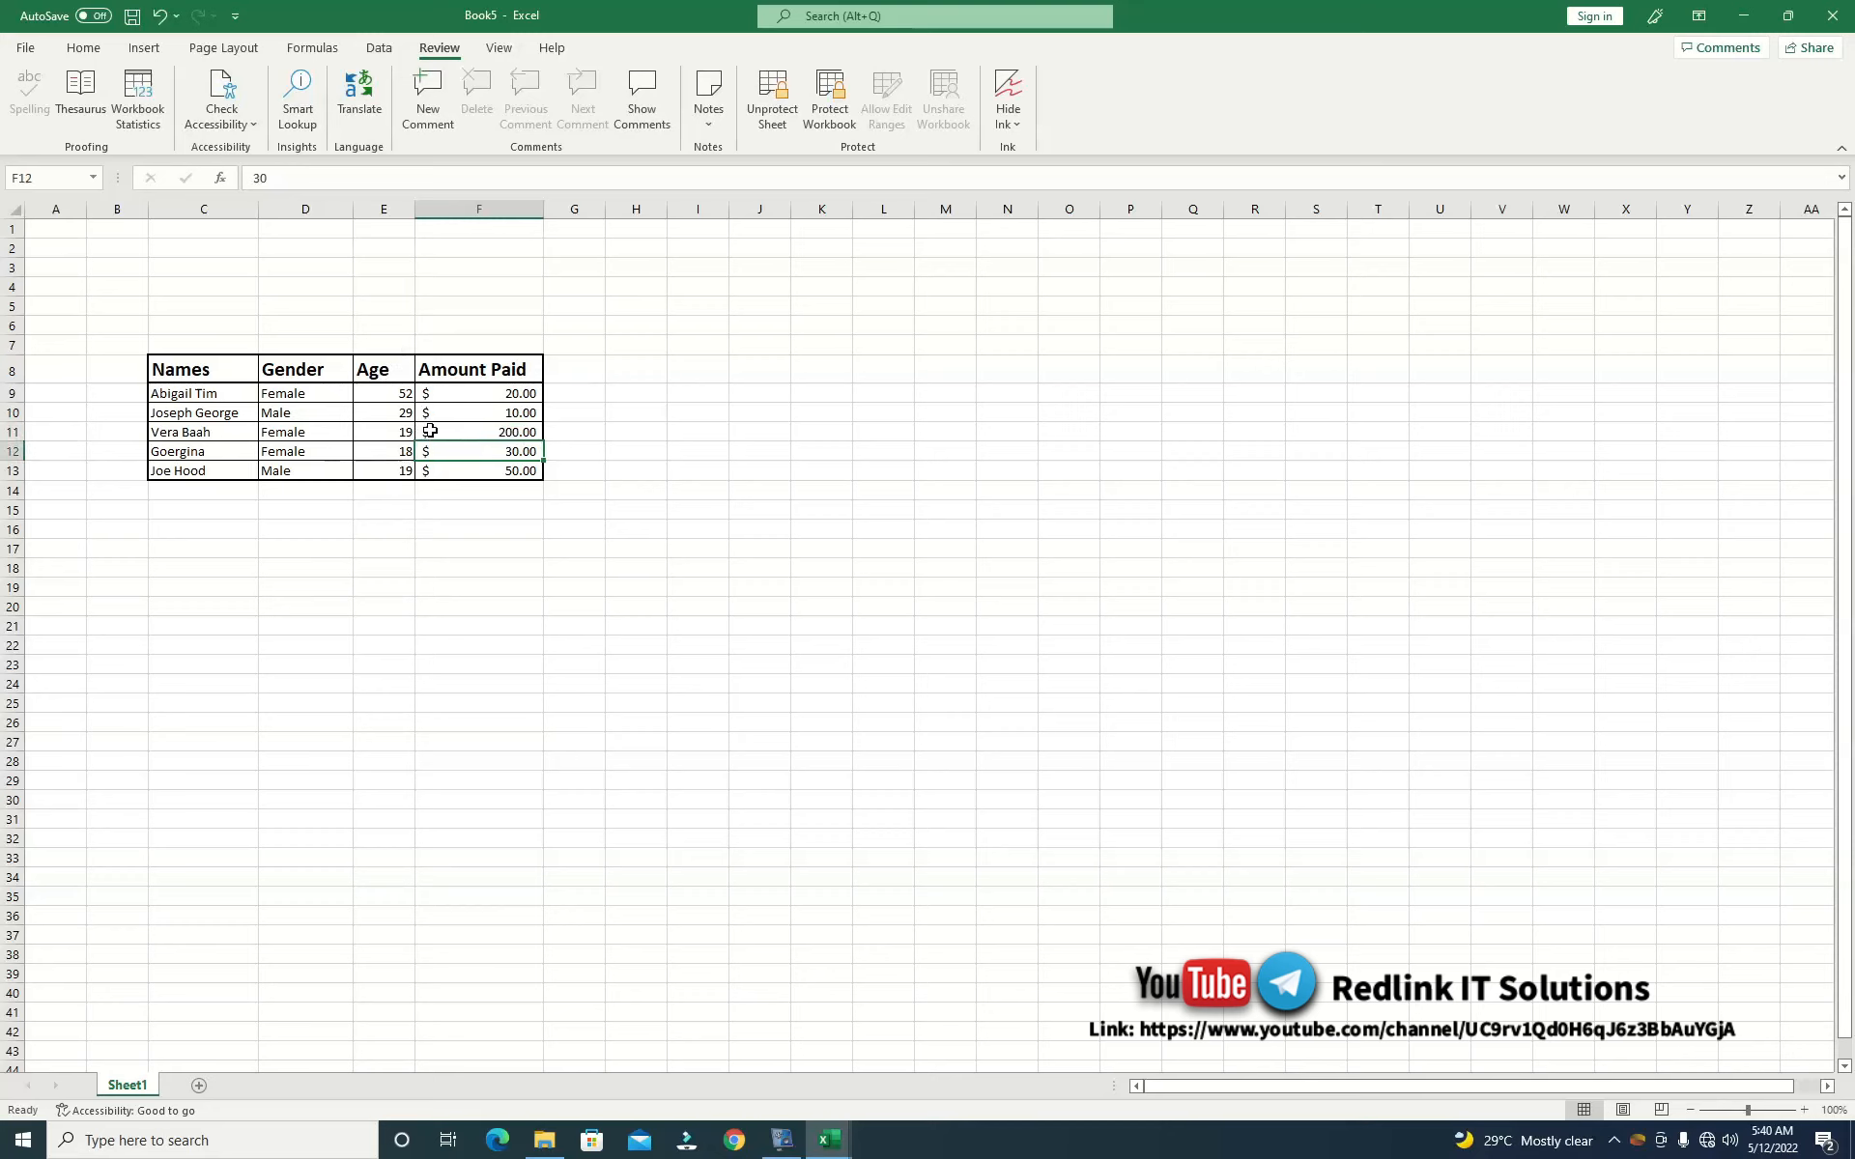